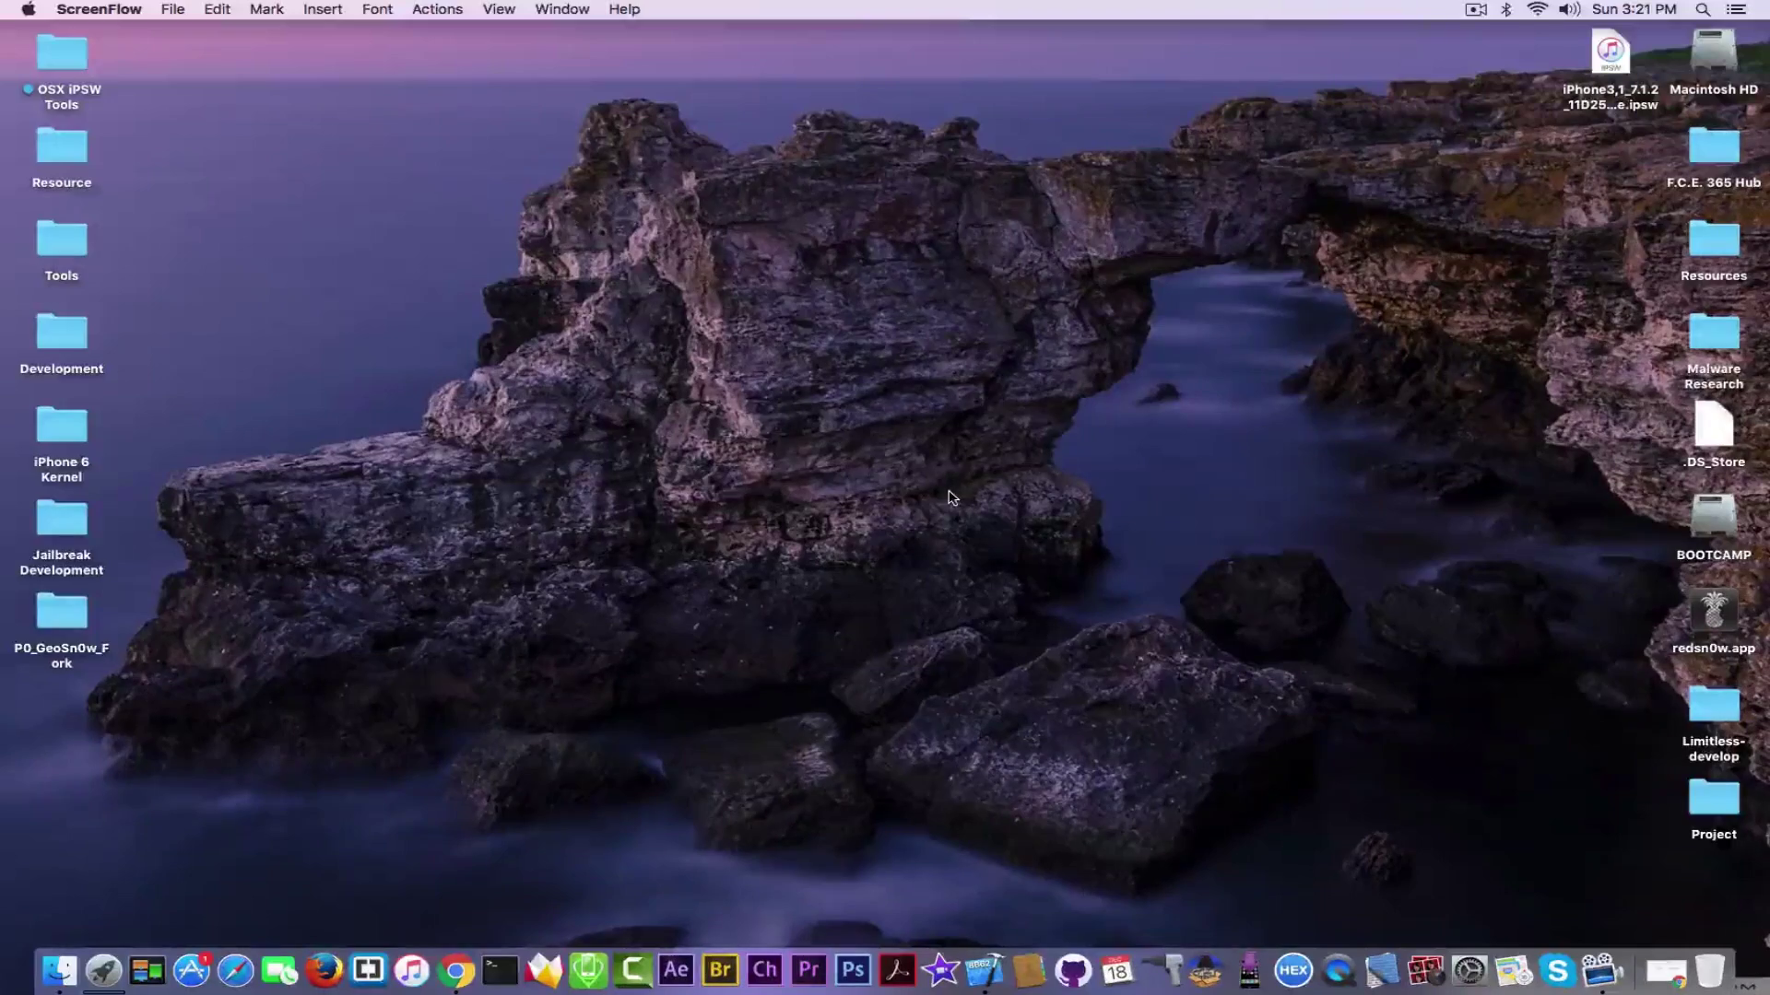
# Step: Bring up the iOS 10.1.1 Project 0 exploit fork in Chrome, then view the F.C.E. 365 TV channel's videos
pyautogui.click(457, 970)
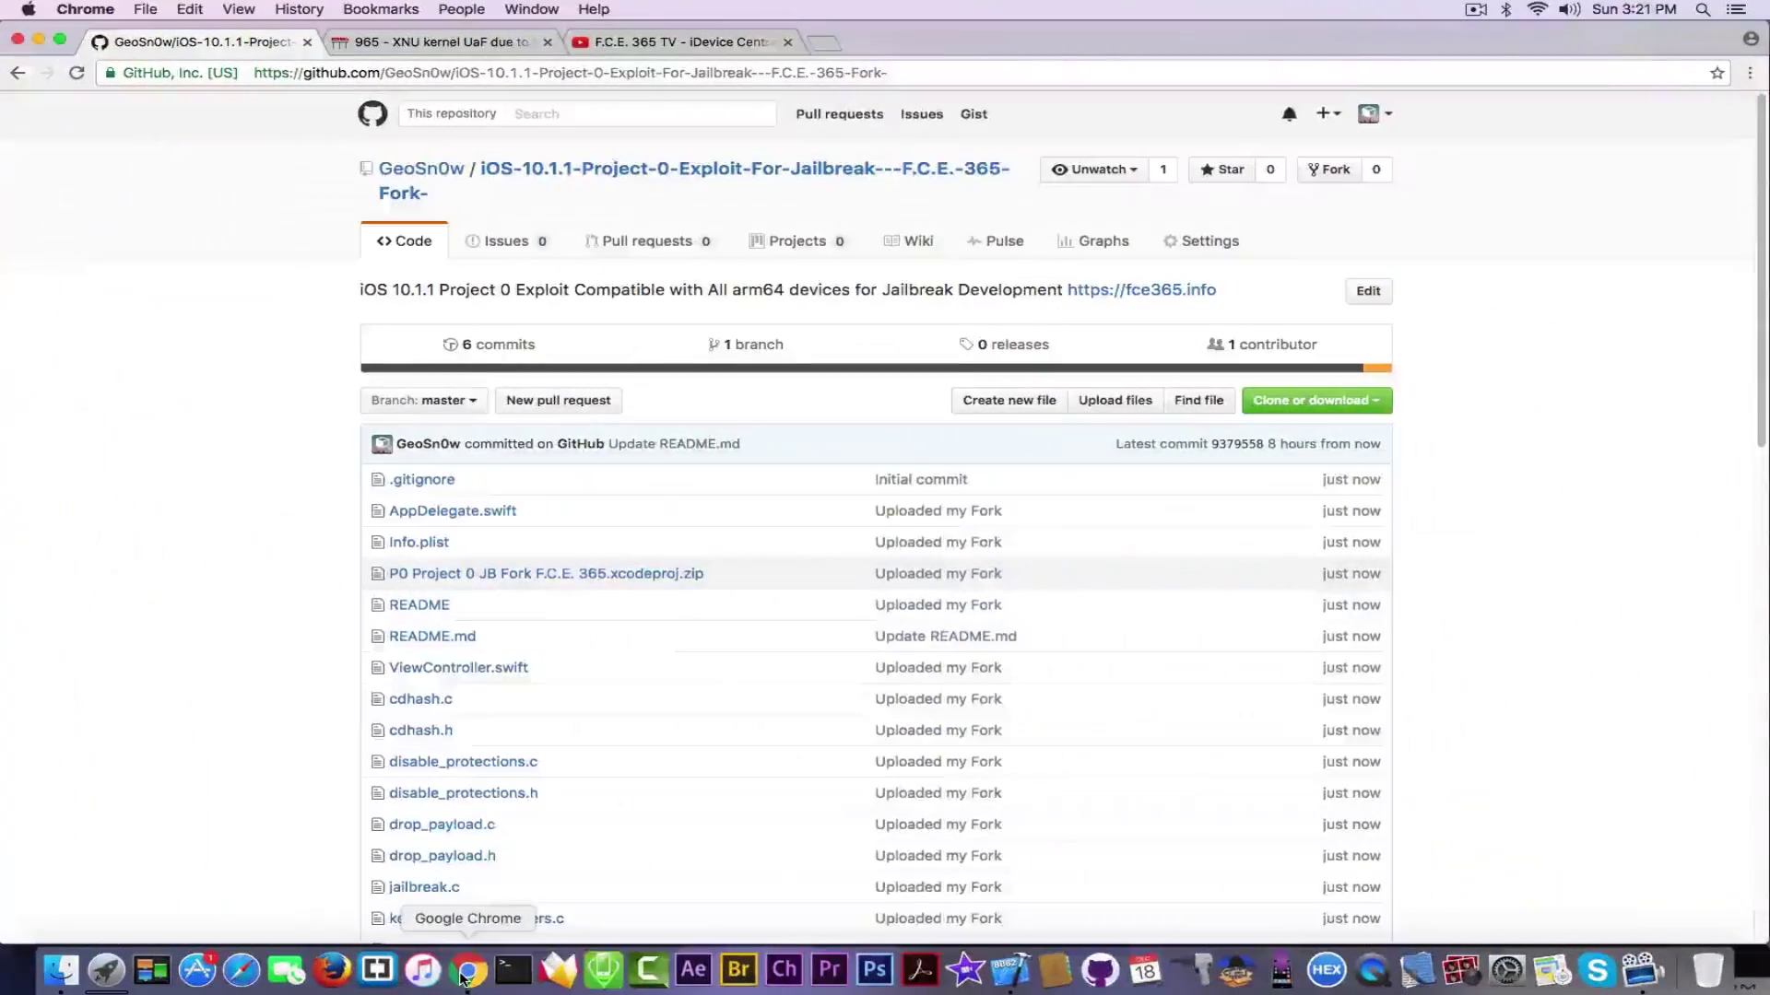
pyautogui.click(685, 40)
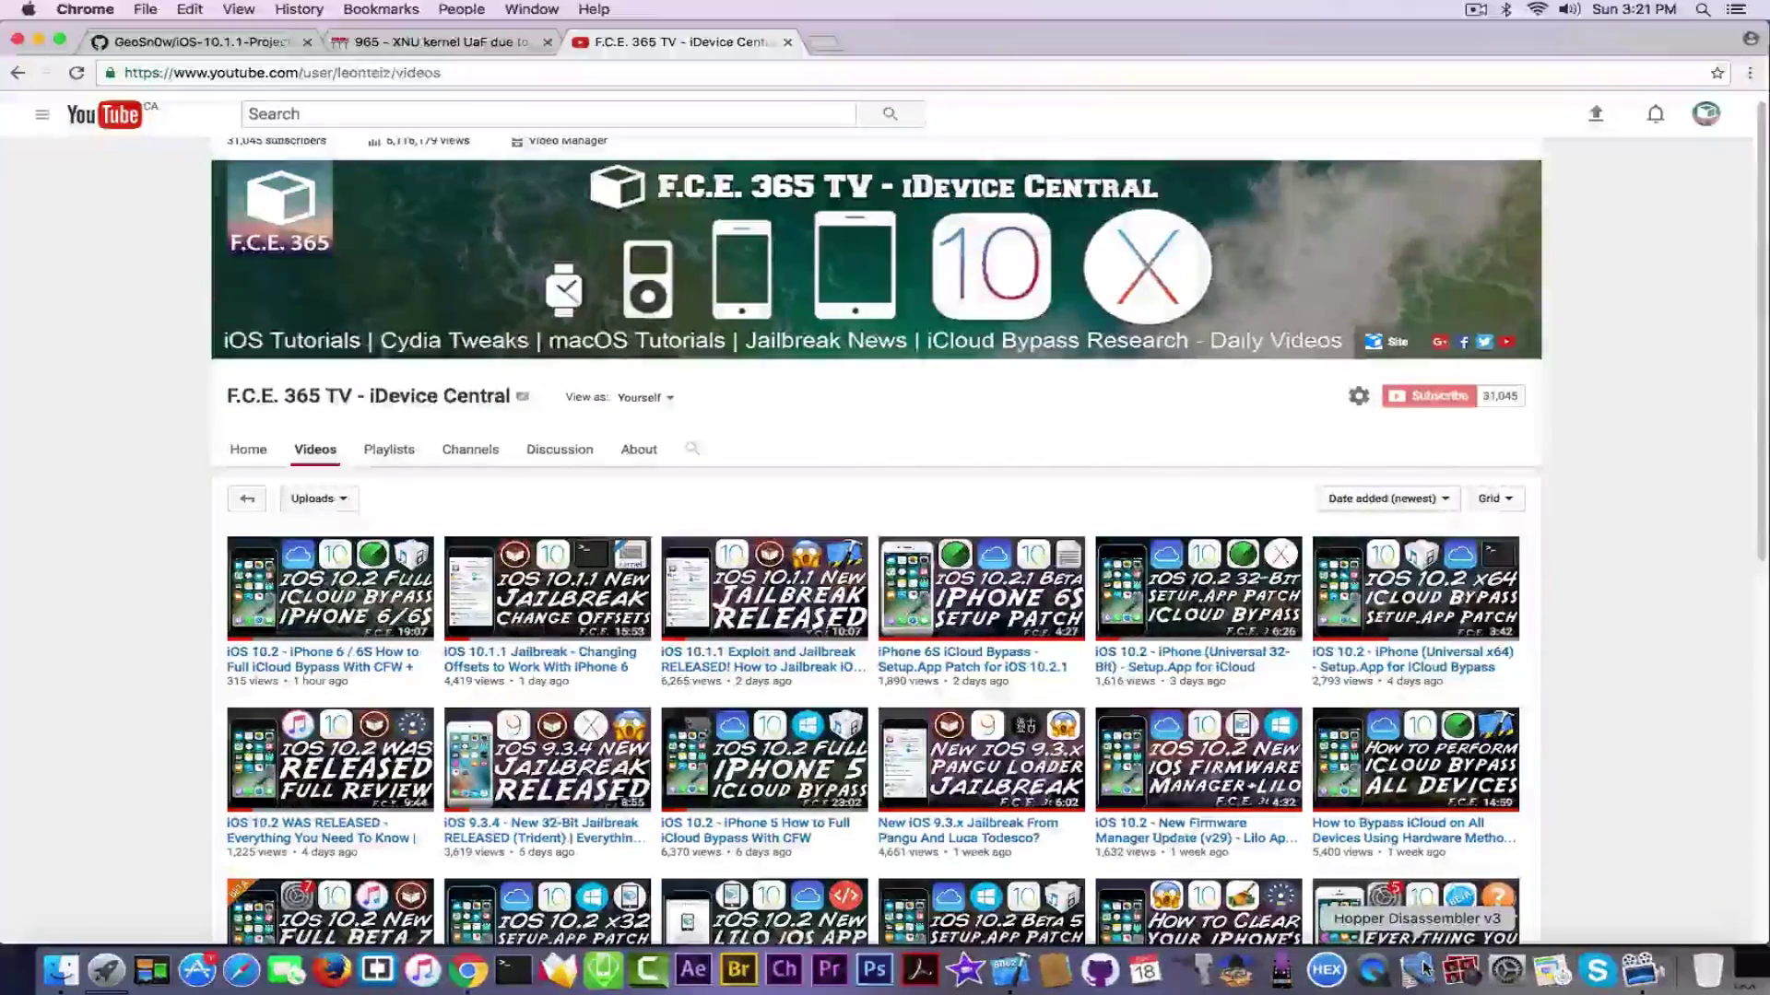
# Step: Return to the fork's GitHub page, scroll down to read its README.md, then minimize Chrome
pyautogui.click(38, 40)
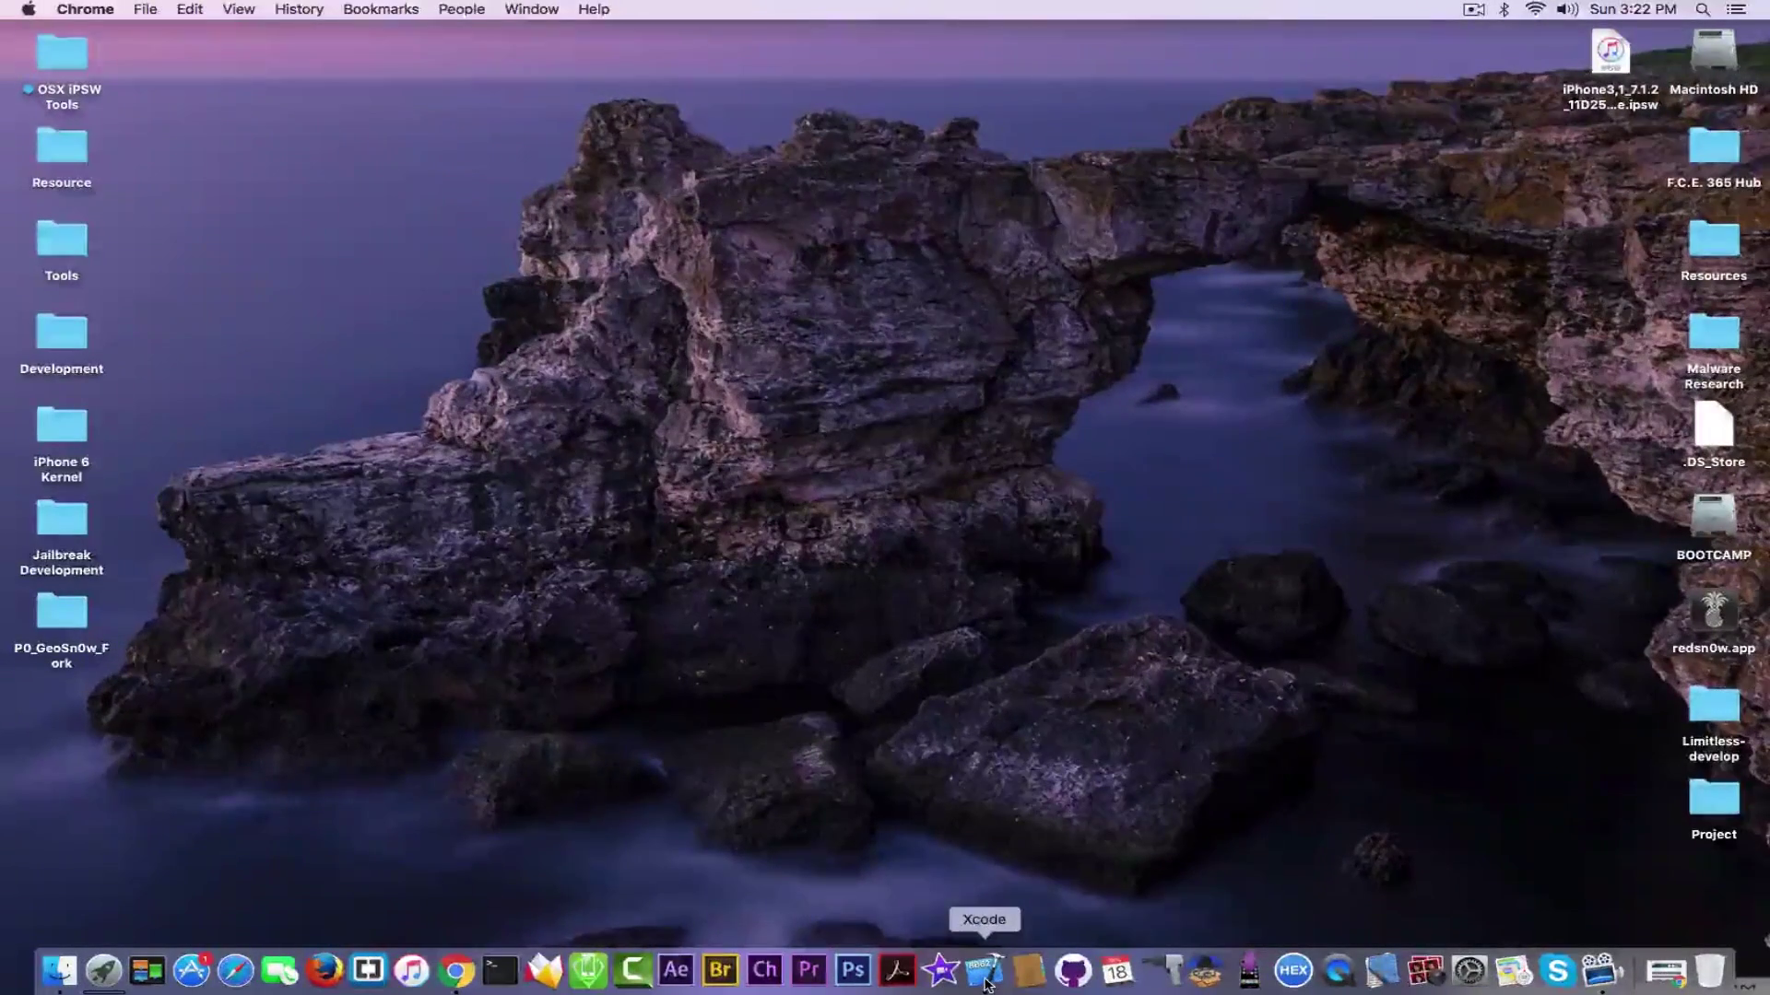
pyautogui.click(456, 970)
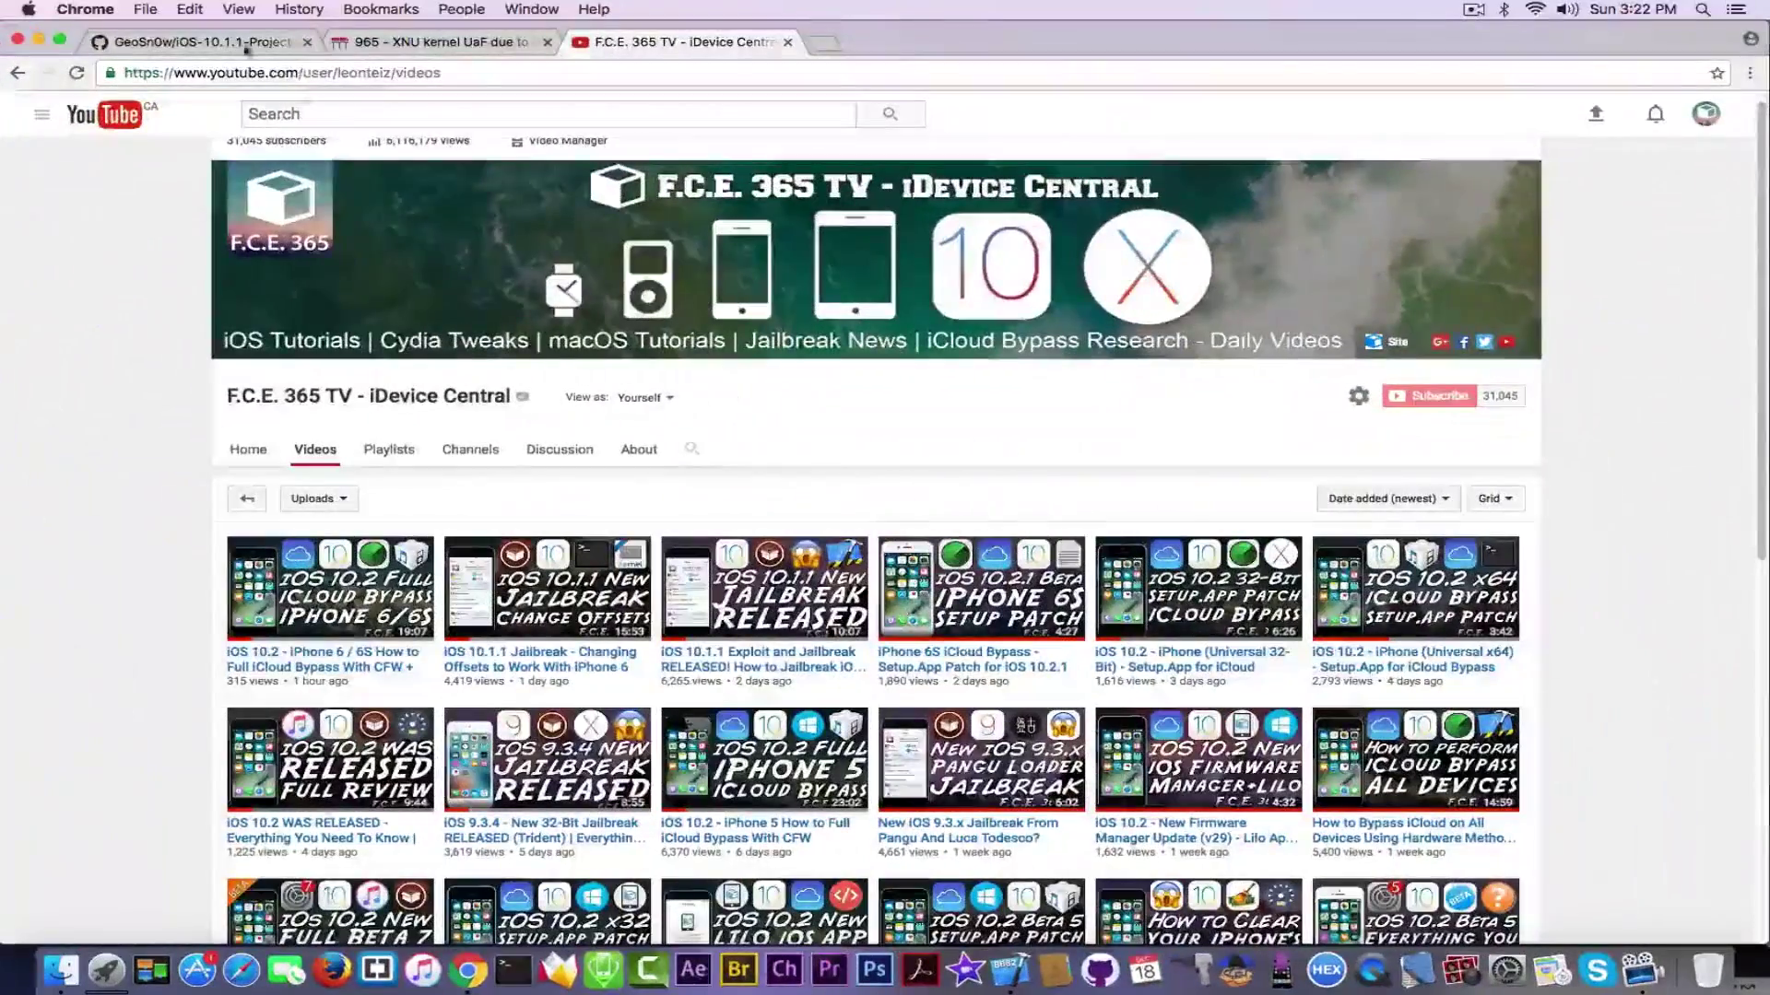
pyautogui.click(238, 41)
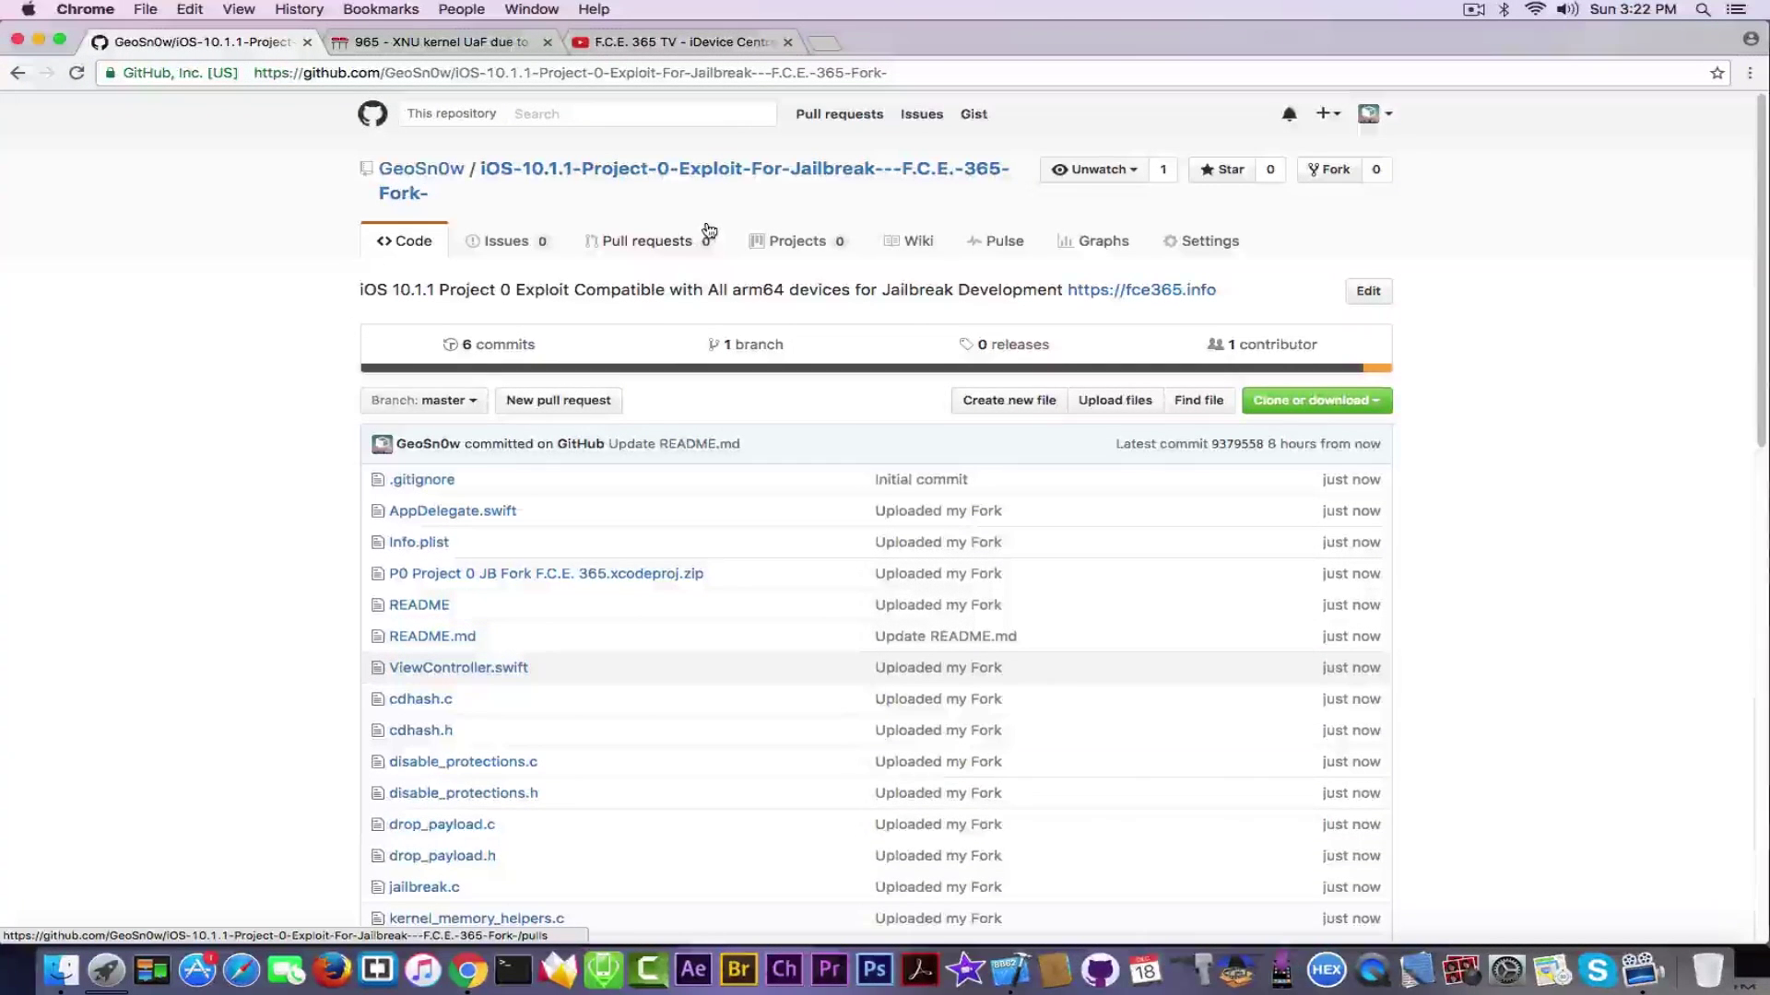
pyautogui.moveTo(1761, 269); pyautogui.dragTo(1763, 773)
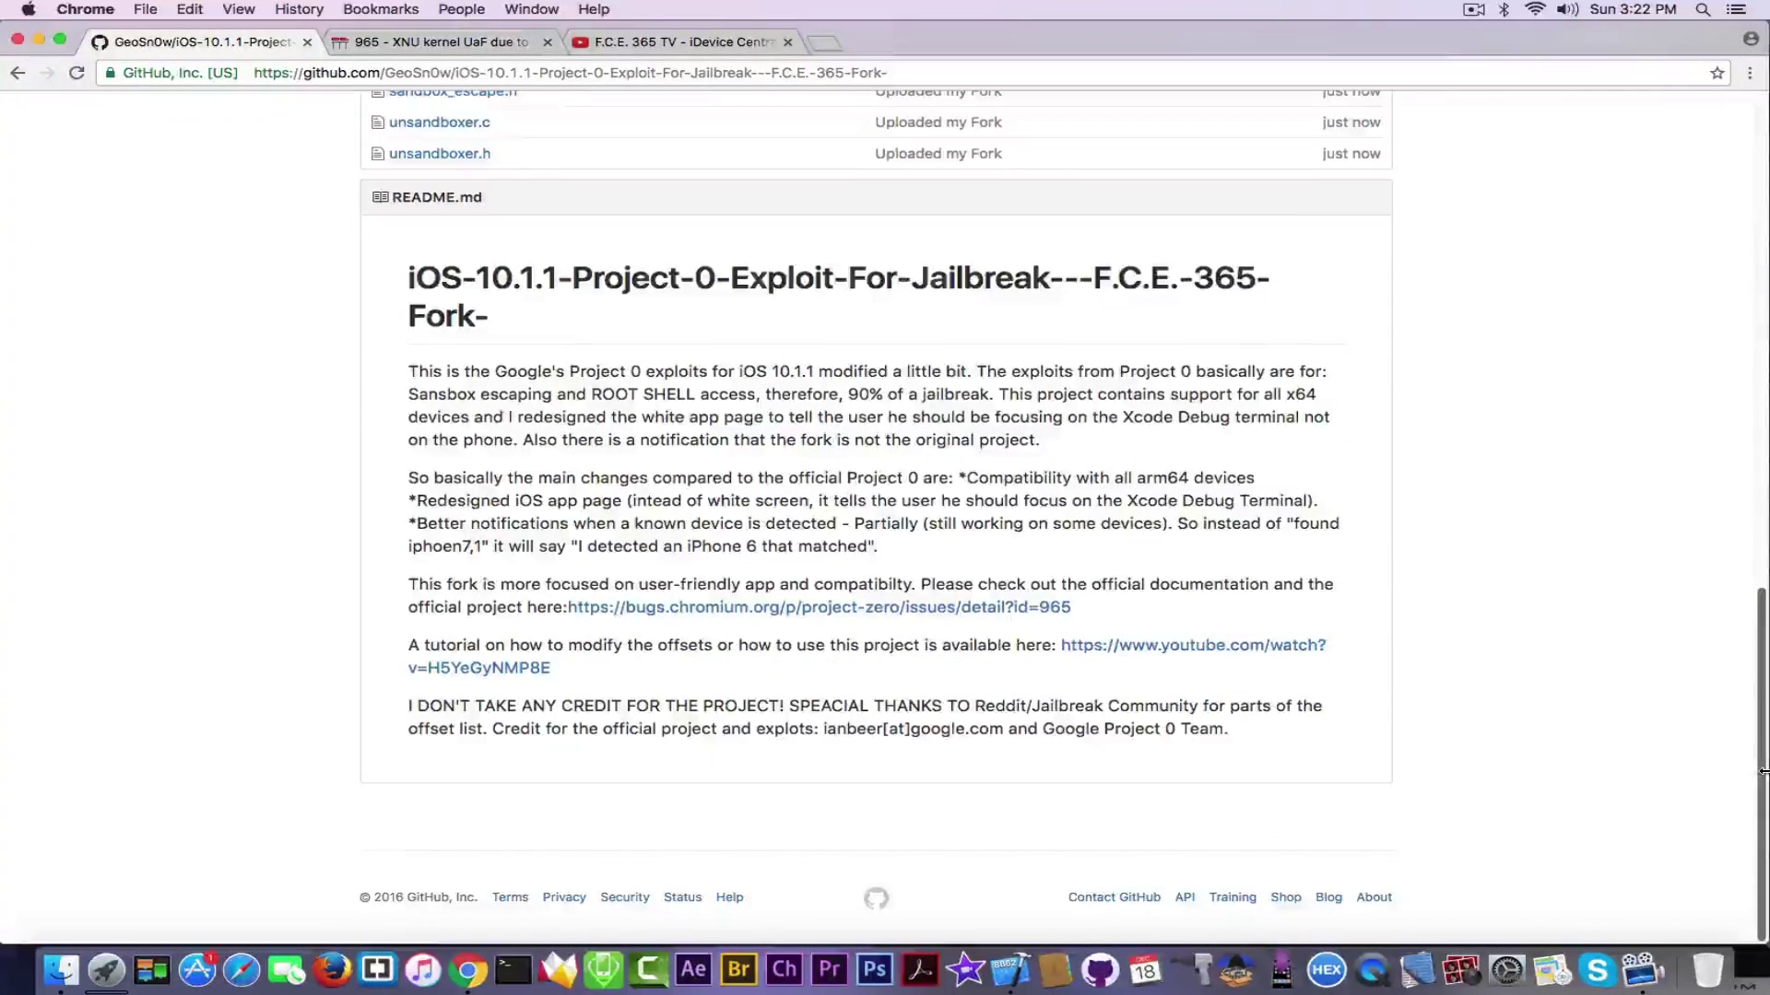
pyautogui.click(37, 41)
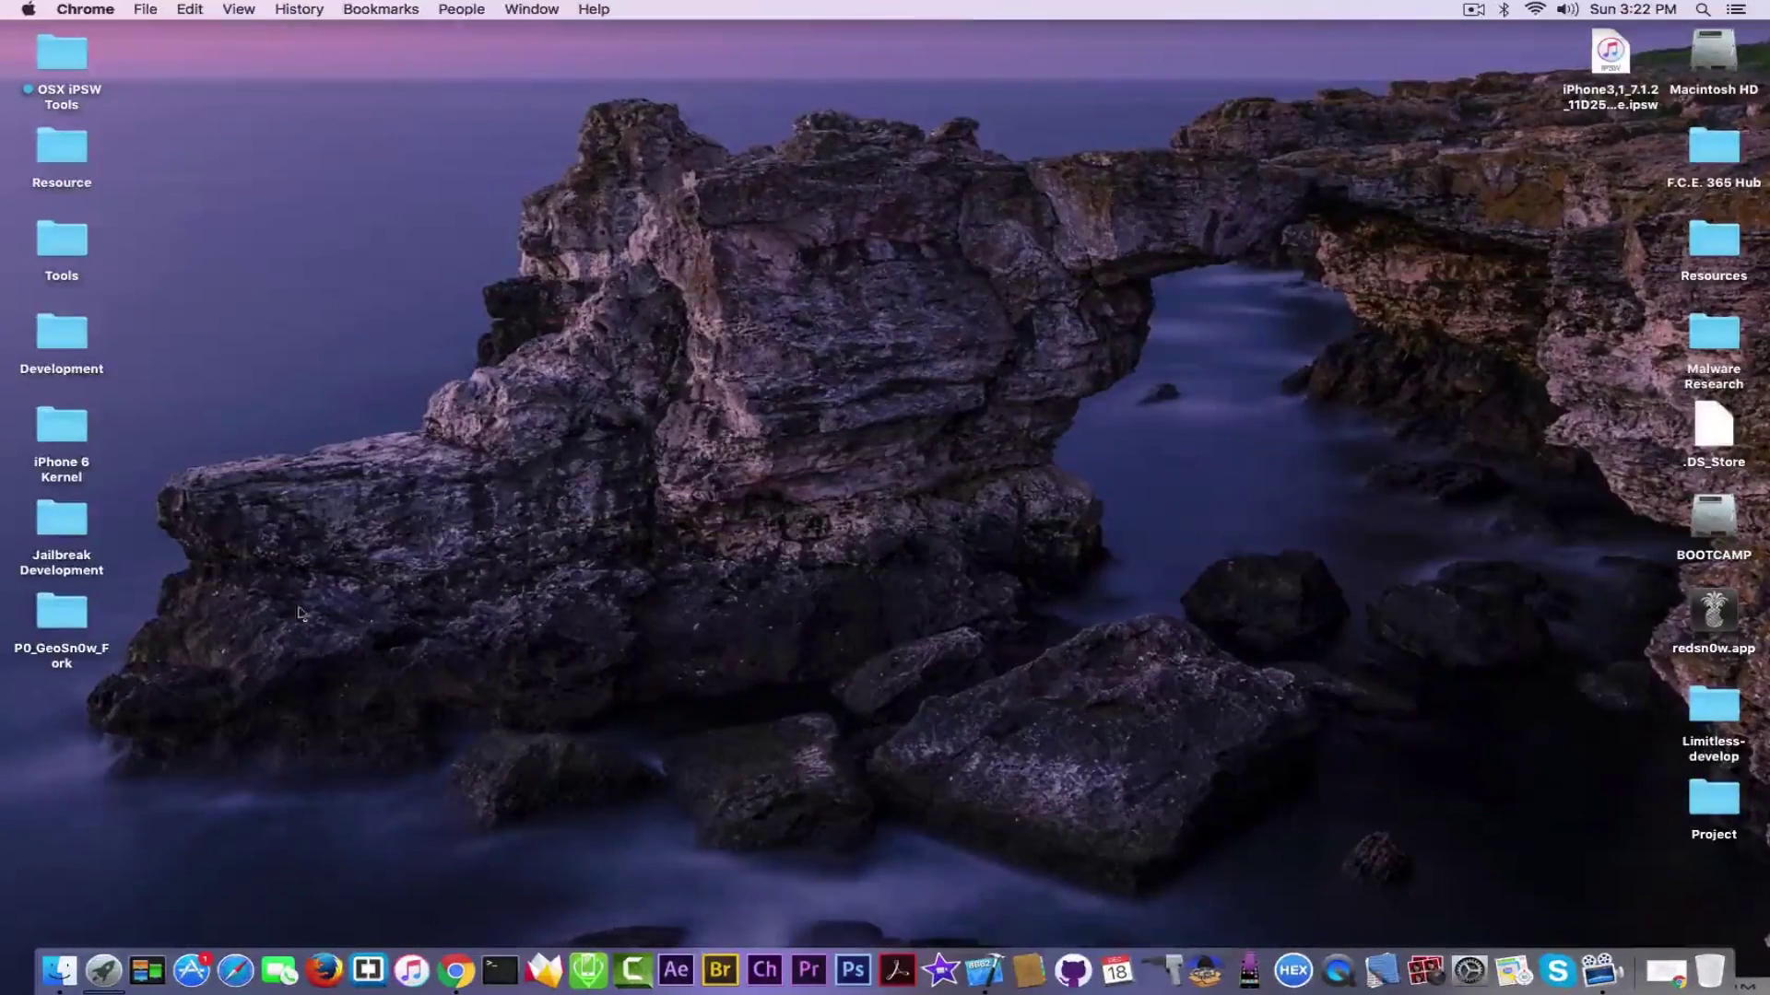
# Step: Open the P0 Project 0 JB Fork F.C.E. 365 xcodeproj from P0_GeoSn0w_Fork/mach_portal in Xcode
pyautogui.doubleClick(61, 616)
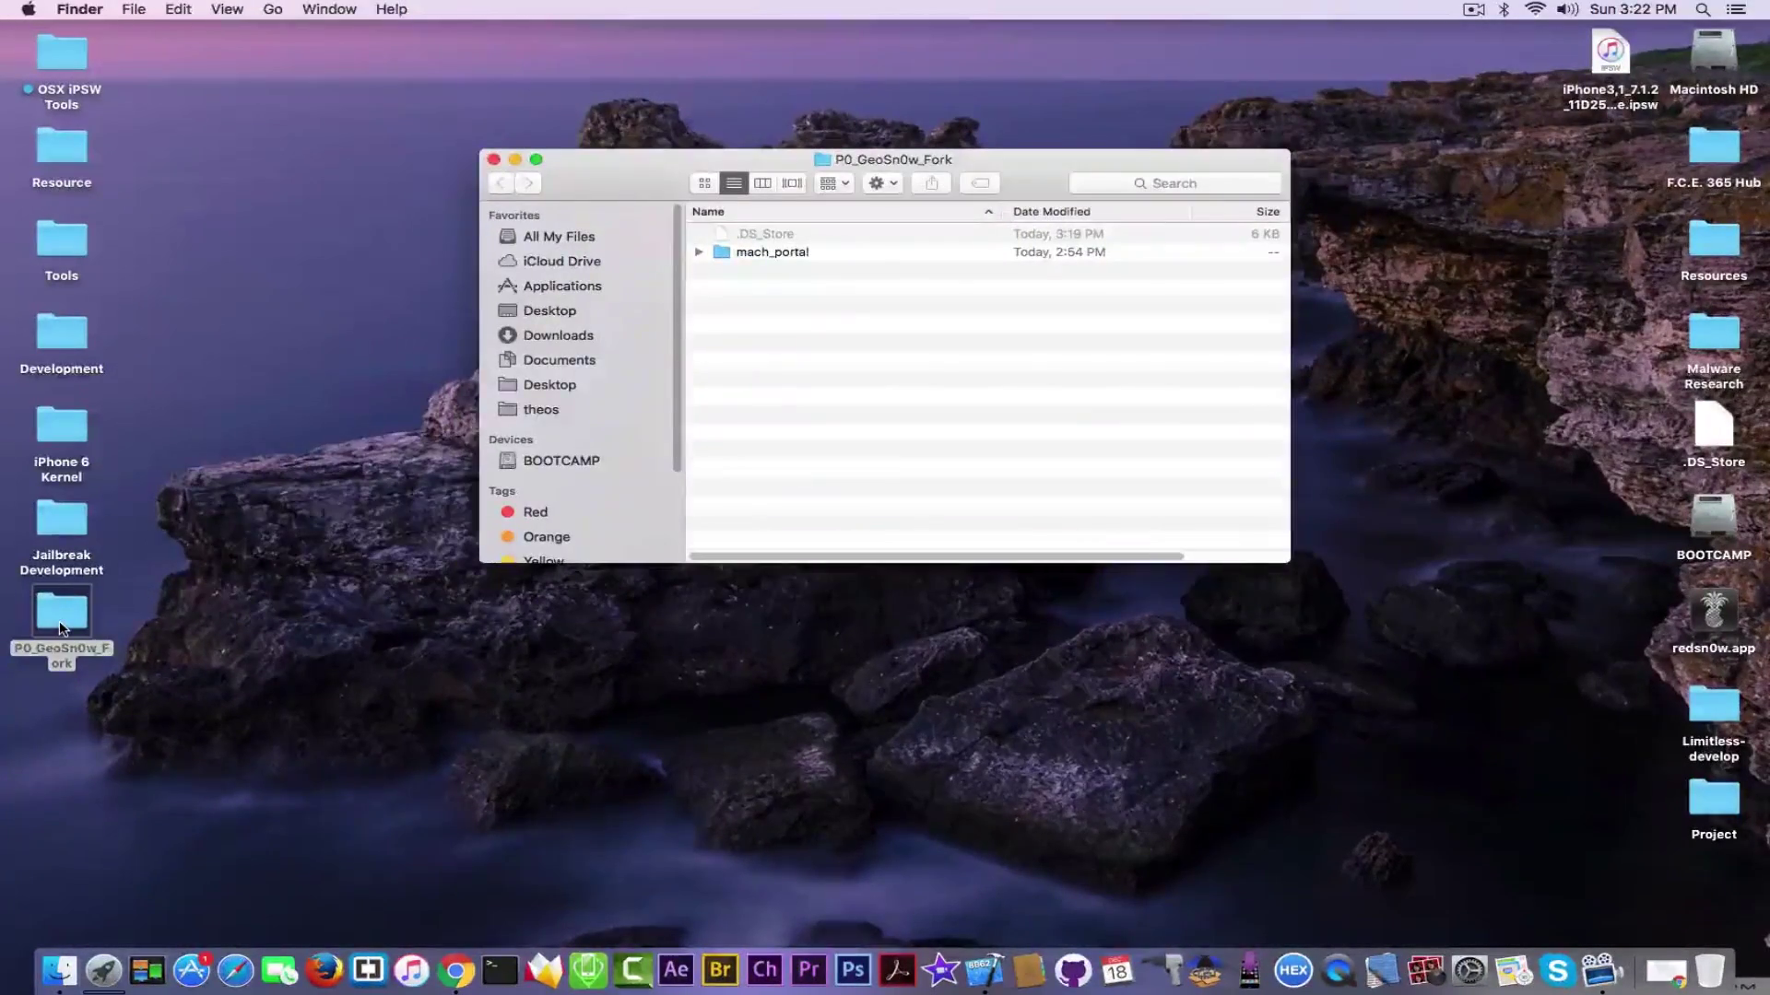
pyautogui.click(753, 252)
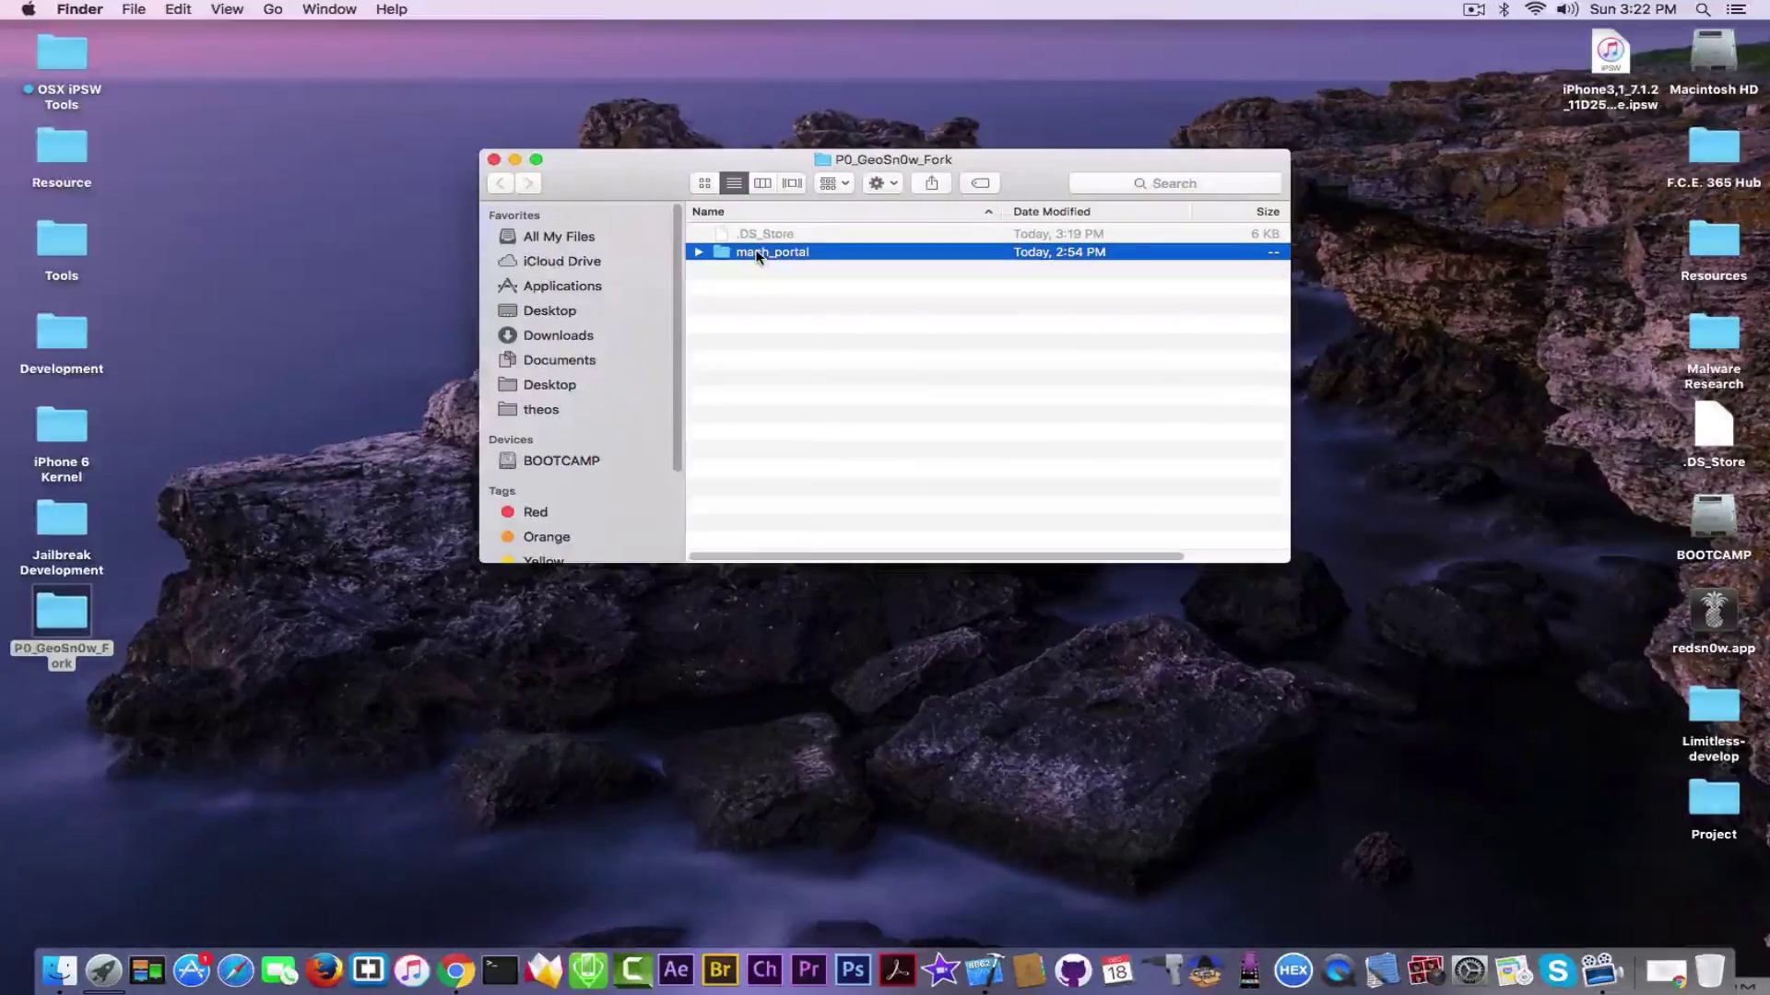
pyautogui.doubleClick(755, 255)
pyautogui.doubleClick(774, 271)
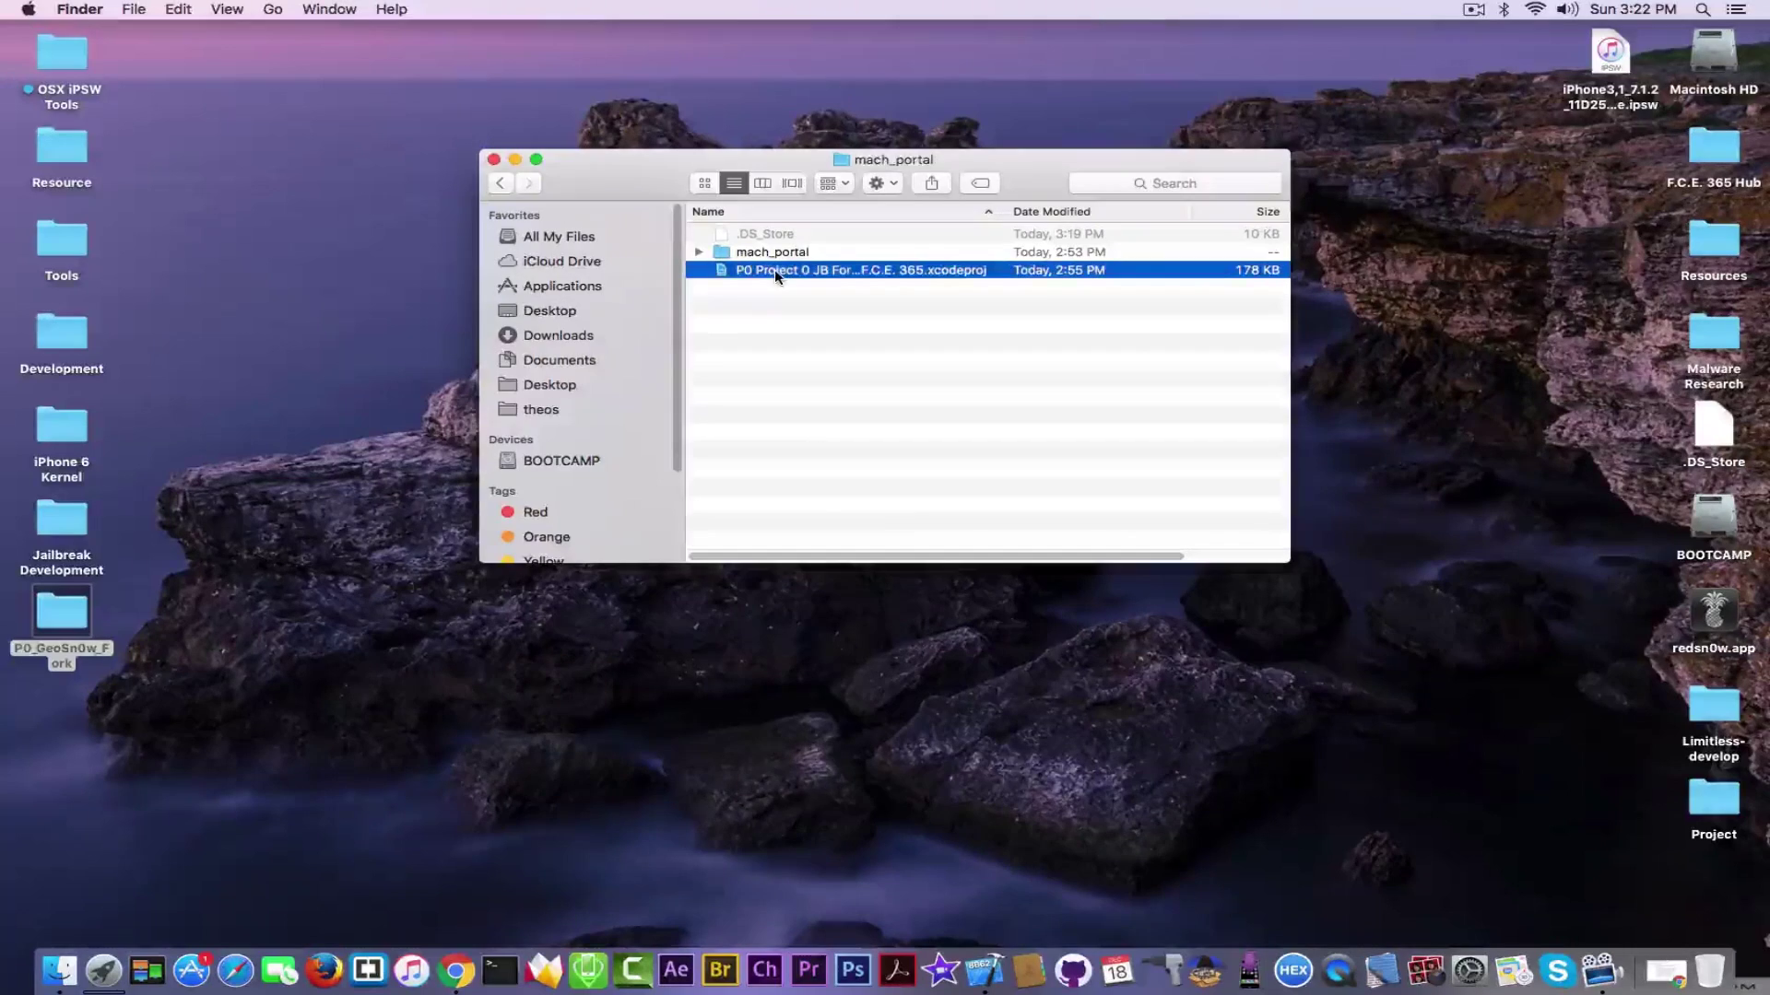
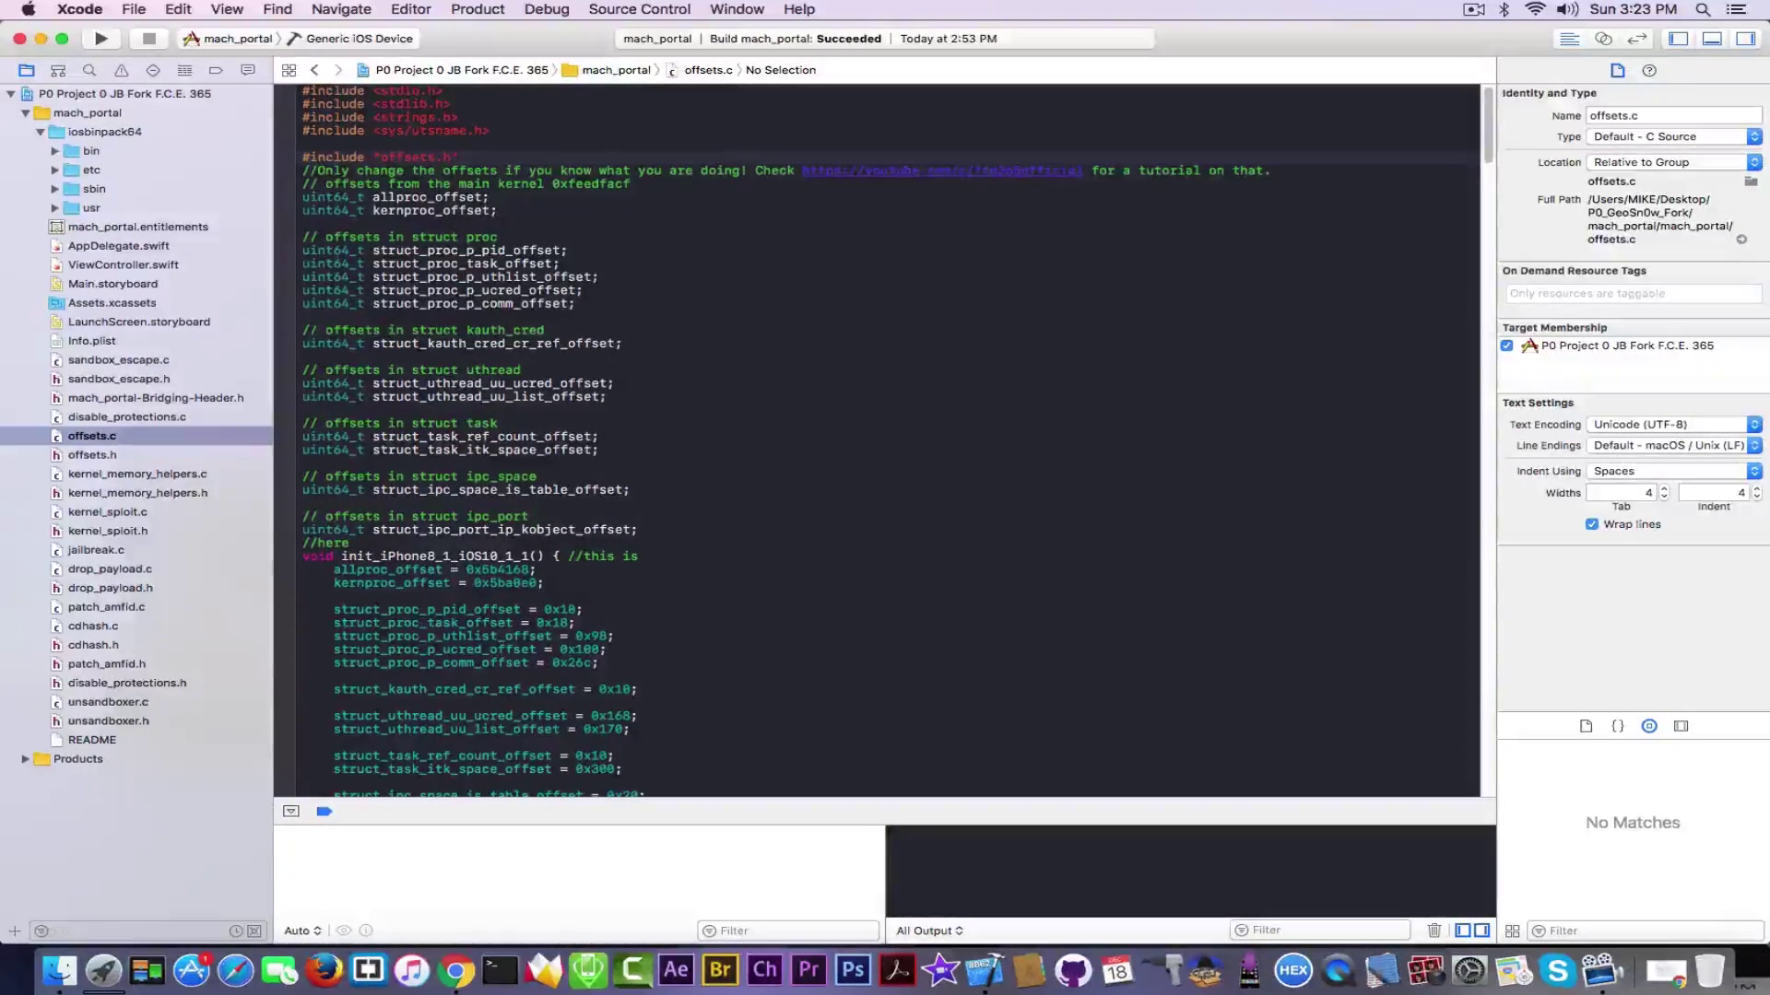
# Step: Scroll offsets.c from the kernel offsets comment past the init_iPad functions to init_offsets' strstr device checks
pyautogui.click(378, 183)
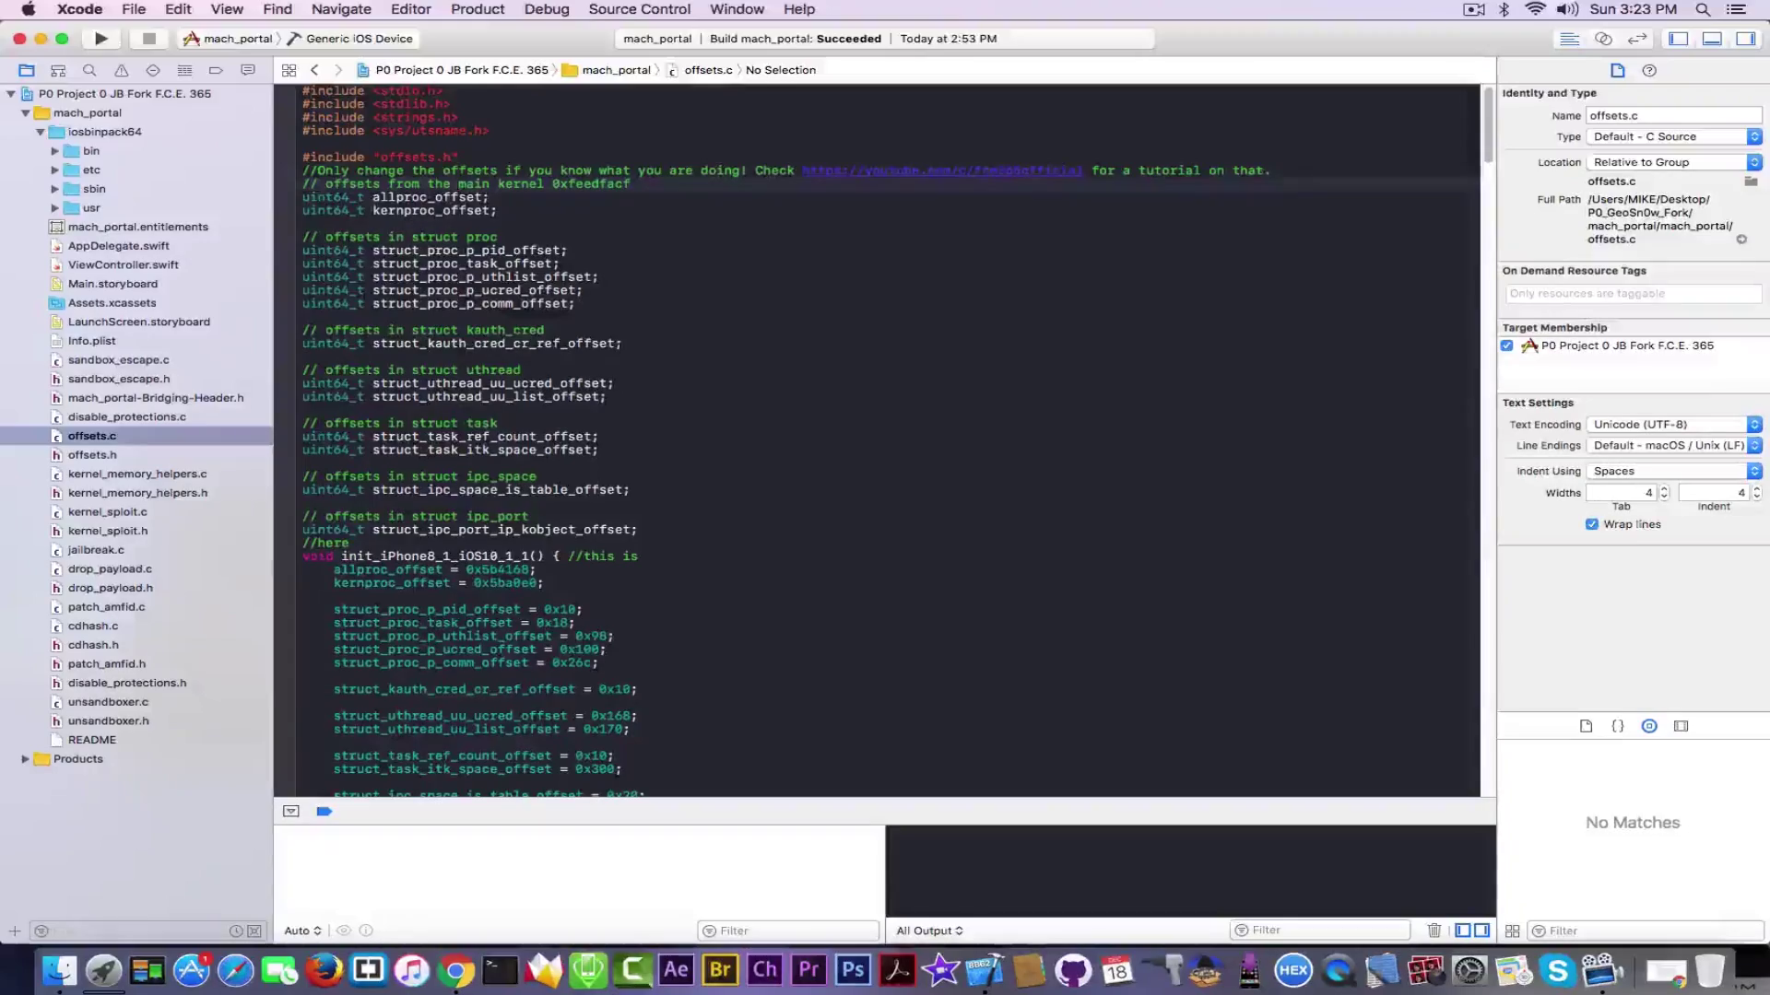
pyautogui.moveTo(1488, 148); pyautogui.dragTo(1487, 339)
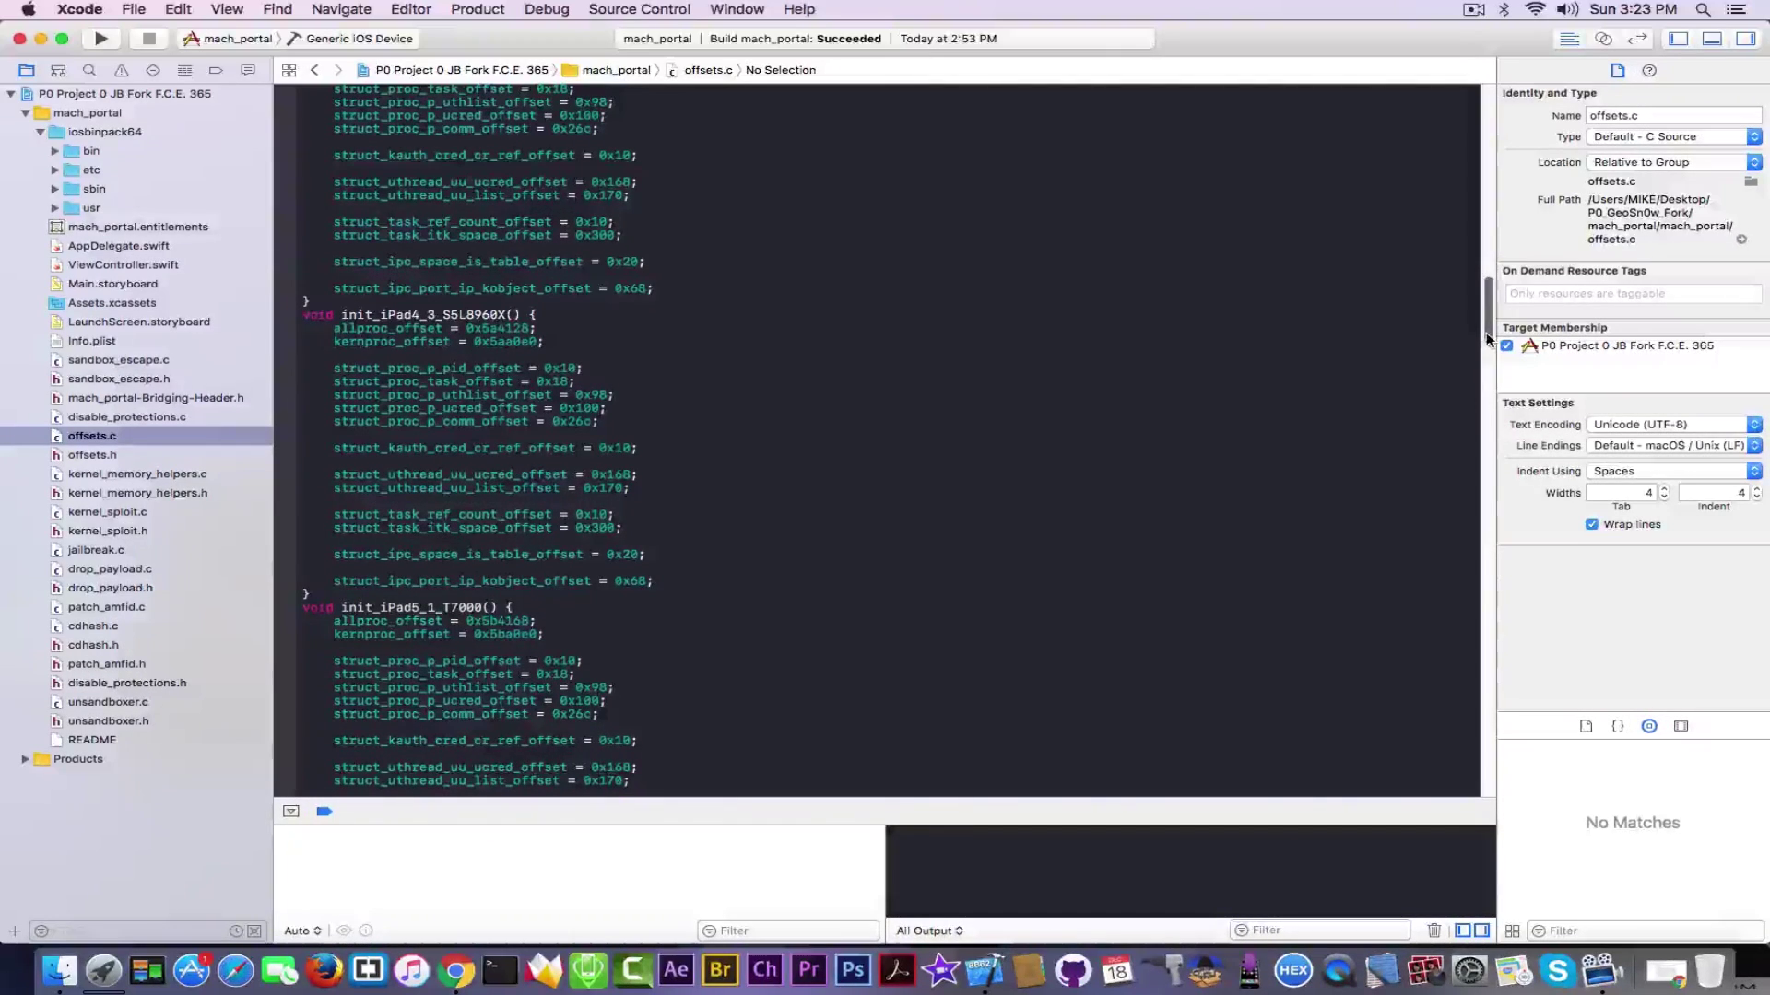
pyautogui.scroll(-1, 1487, 332)
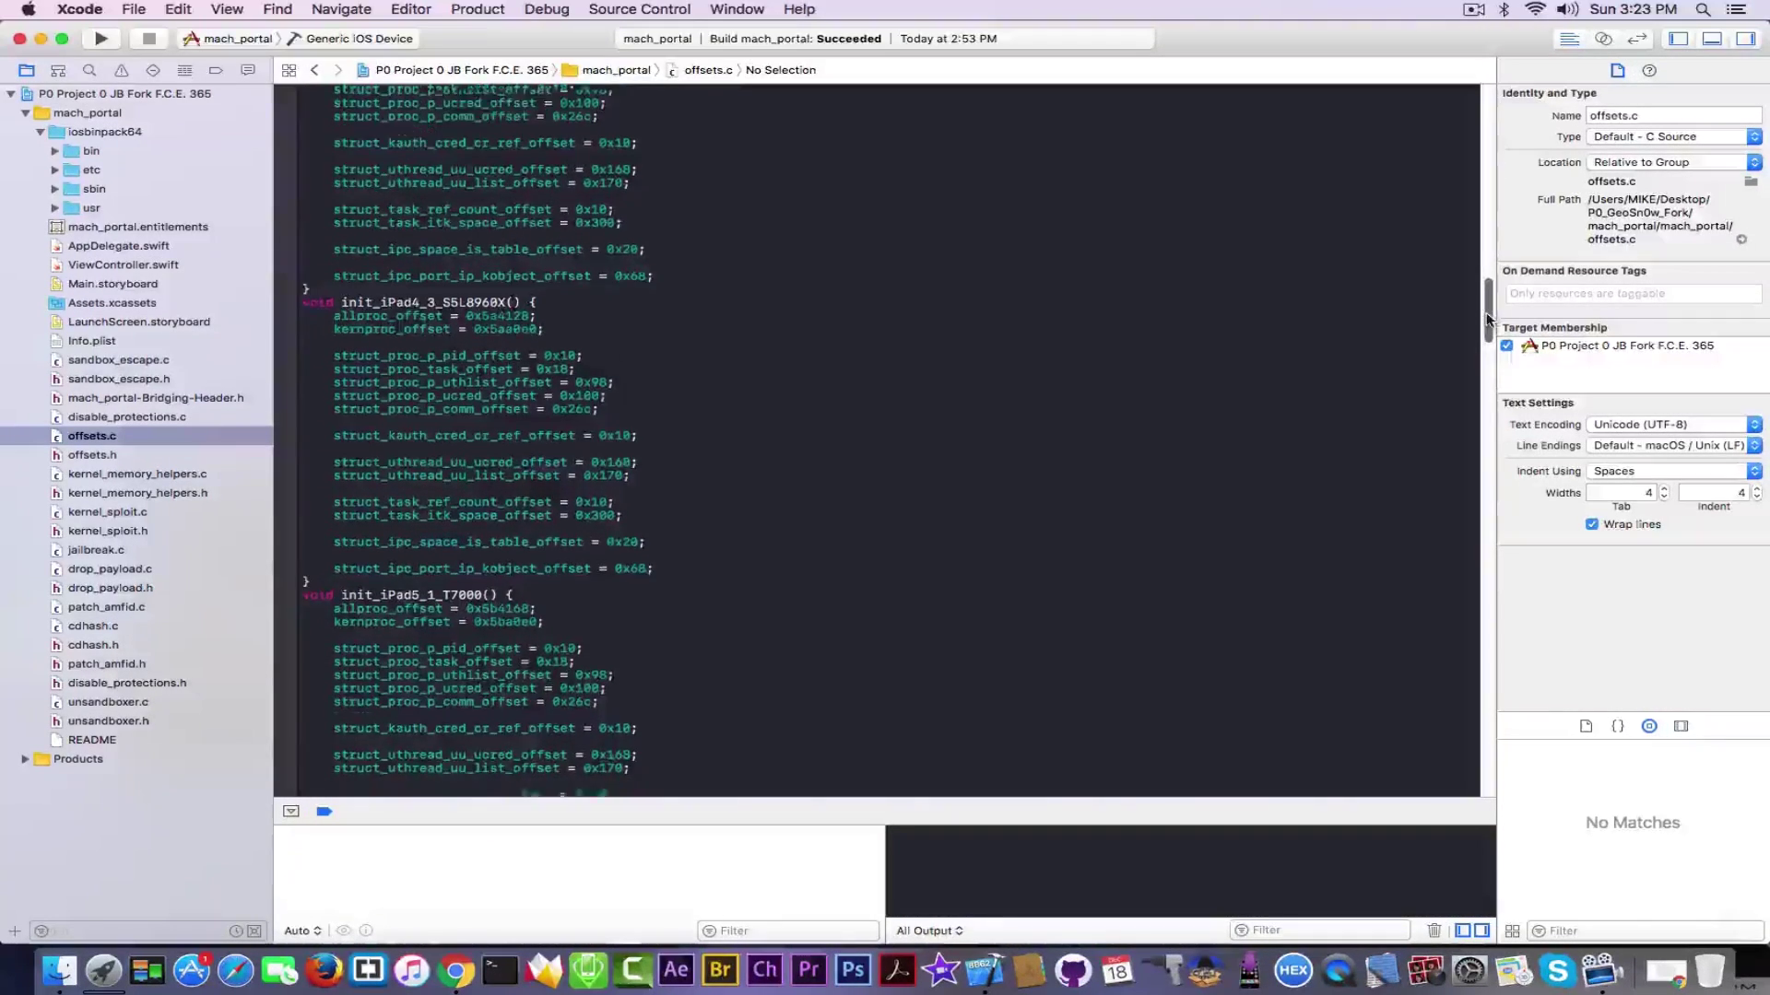
pyautogui.moveTo(1487, 318); pyautogui.dragTo(1509, 628)
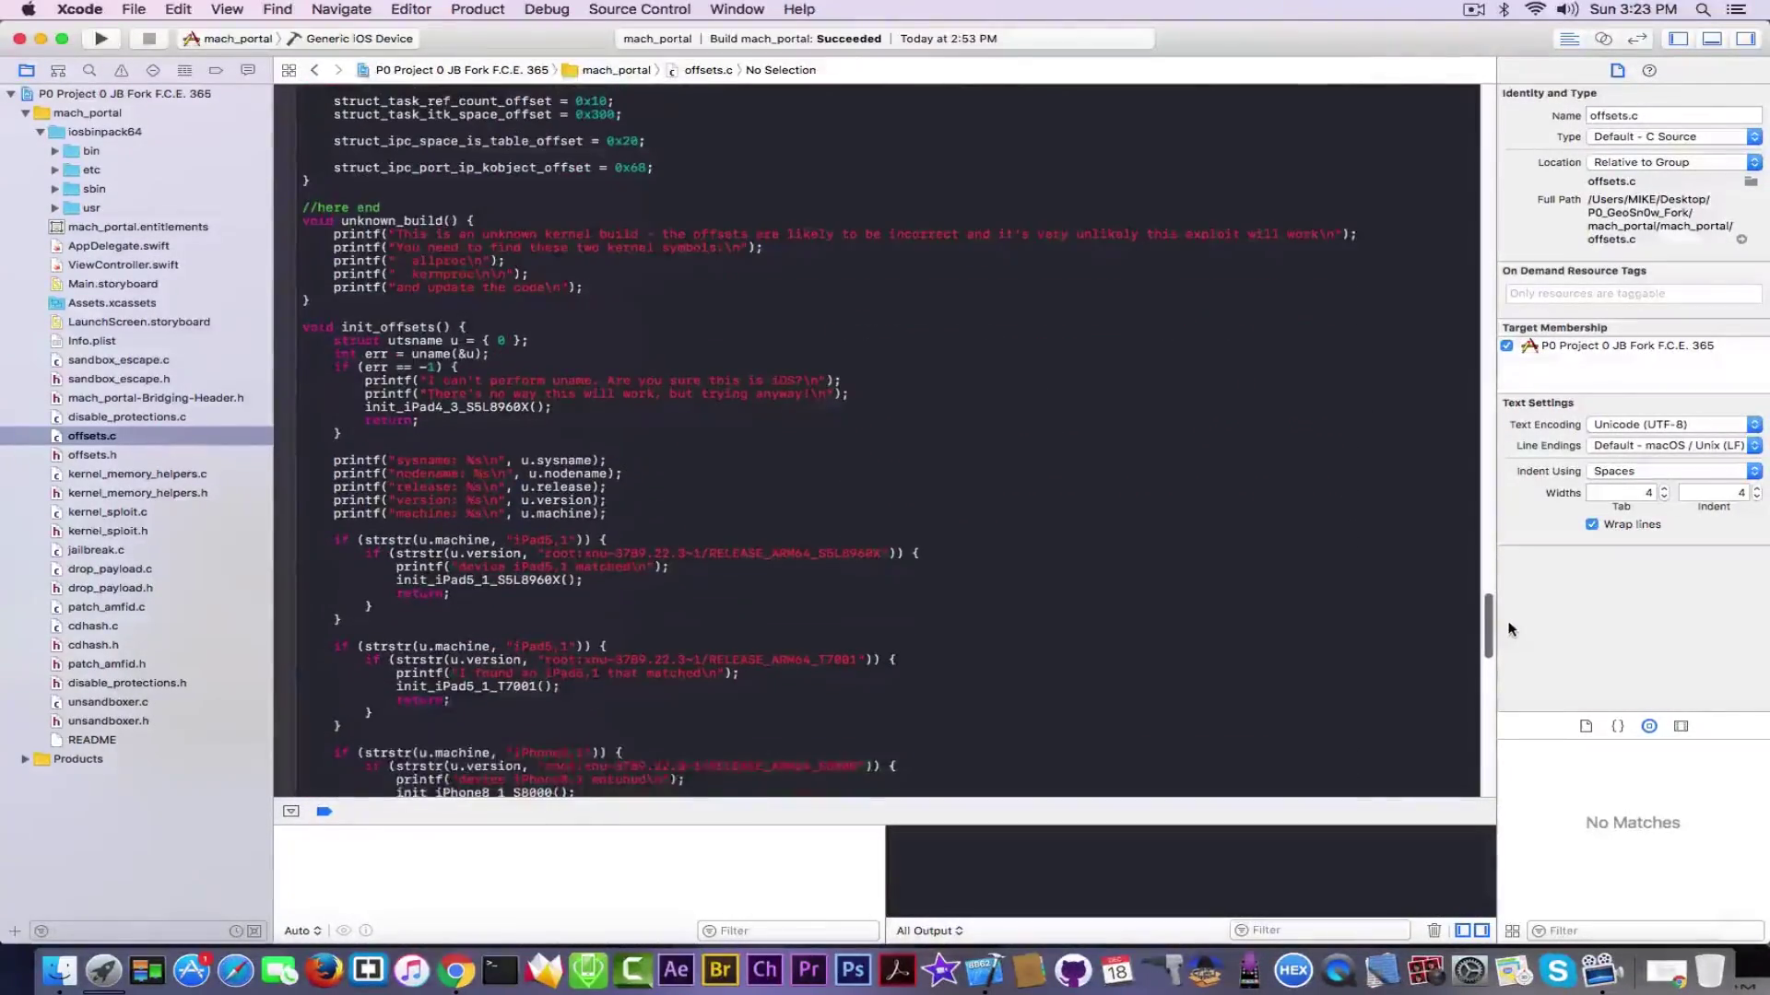
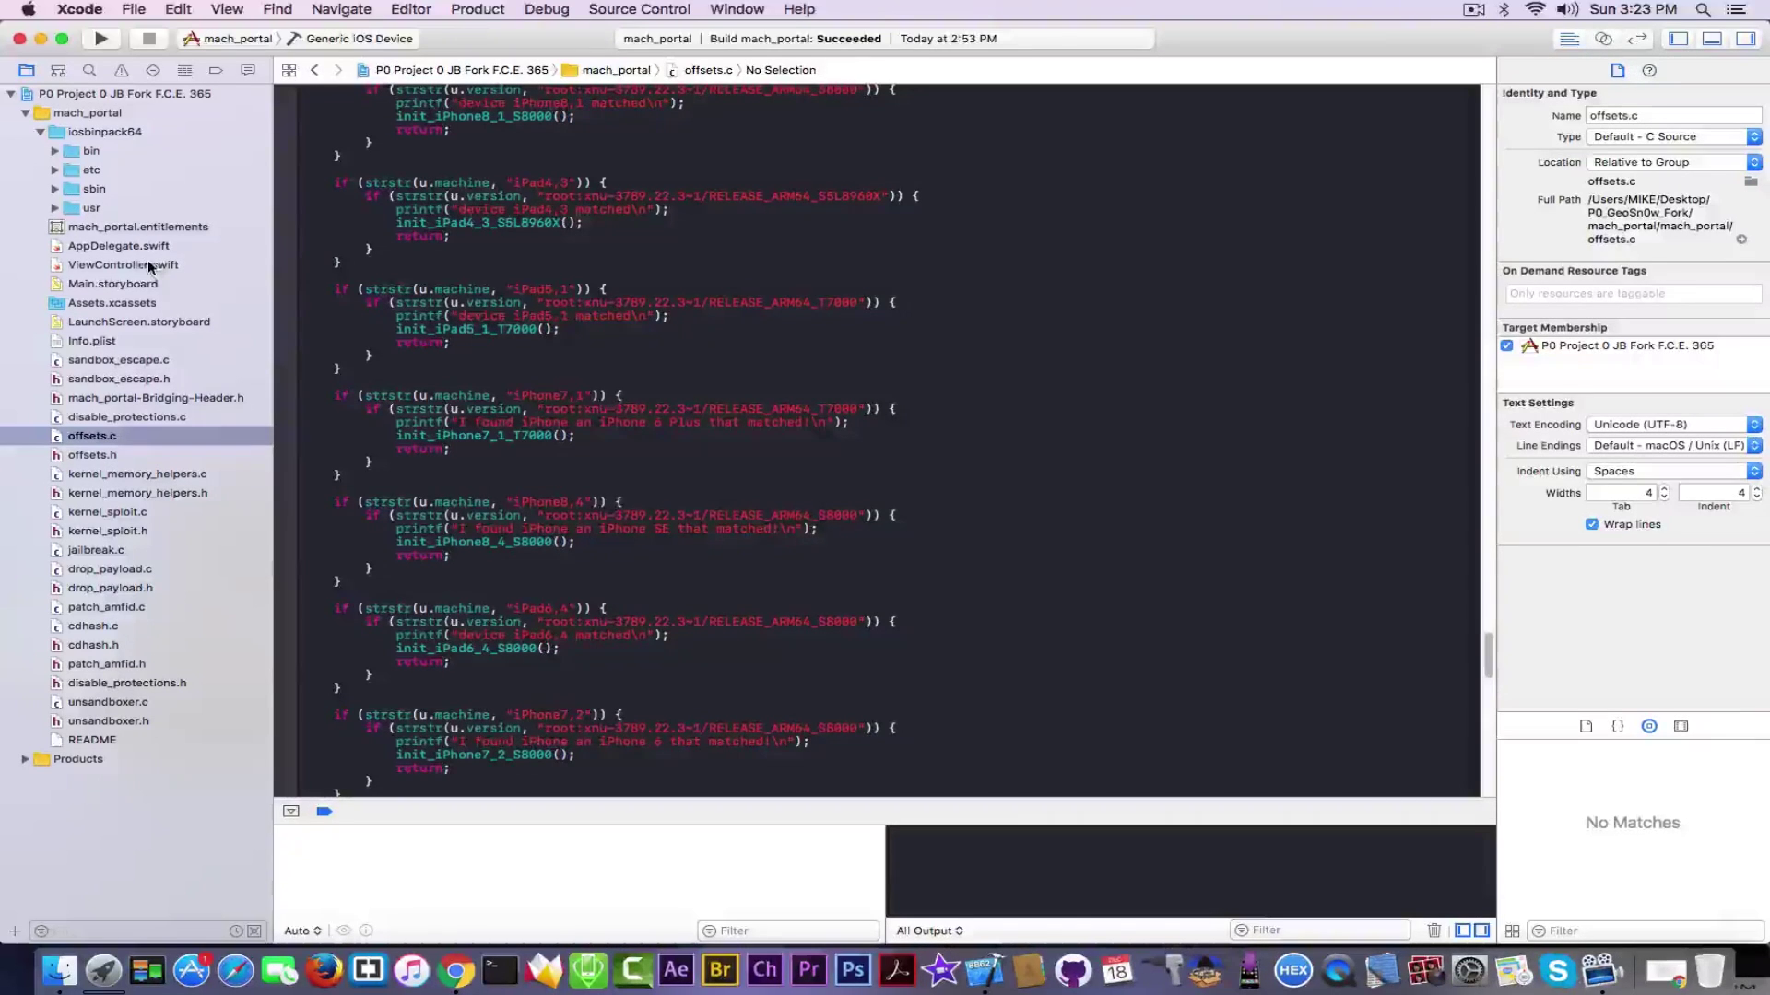
# Step: Open Main.storyboard from the Project navigator to view the View Controller and F.C.E. 365 scenes
pyautogui.click(150, 286)
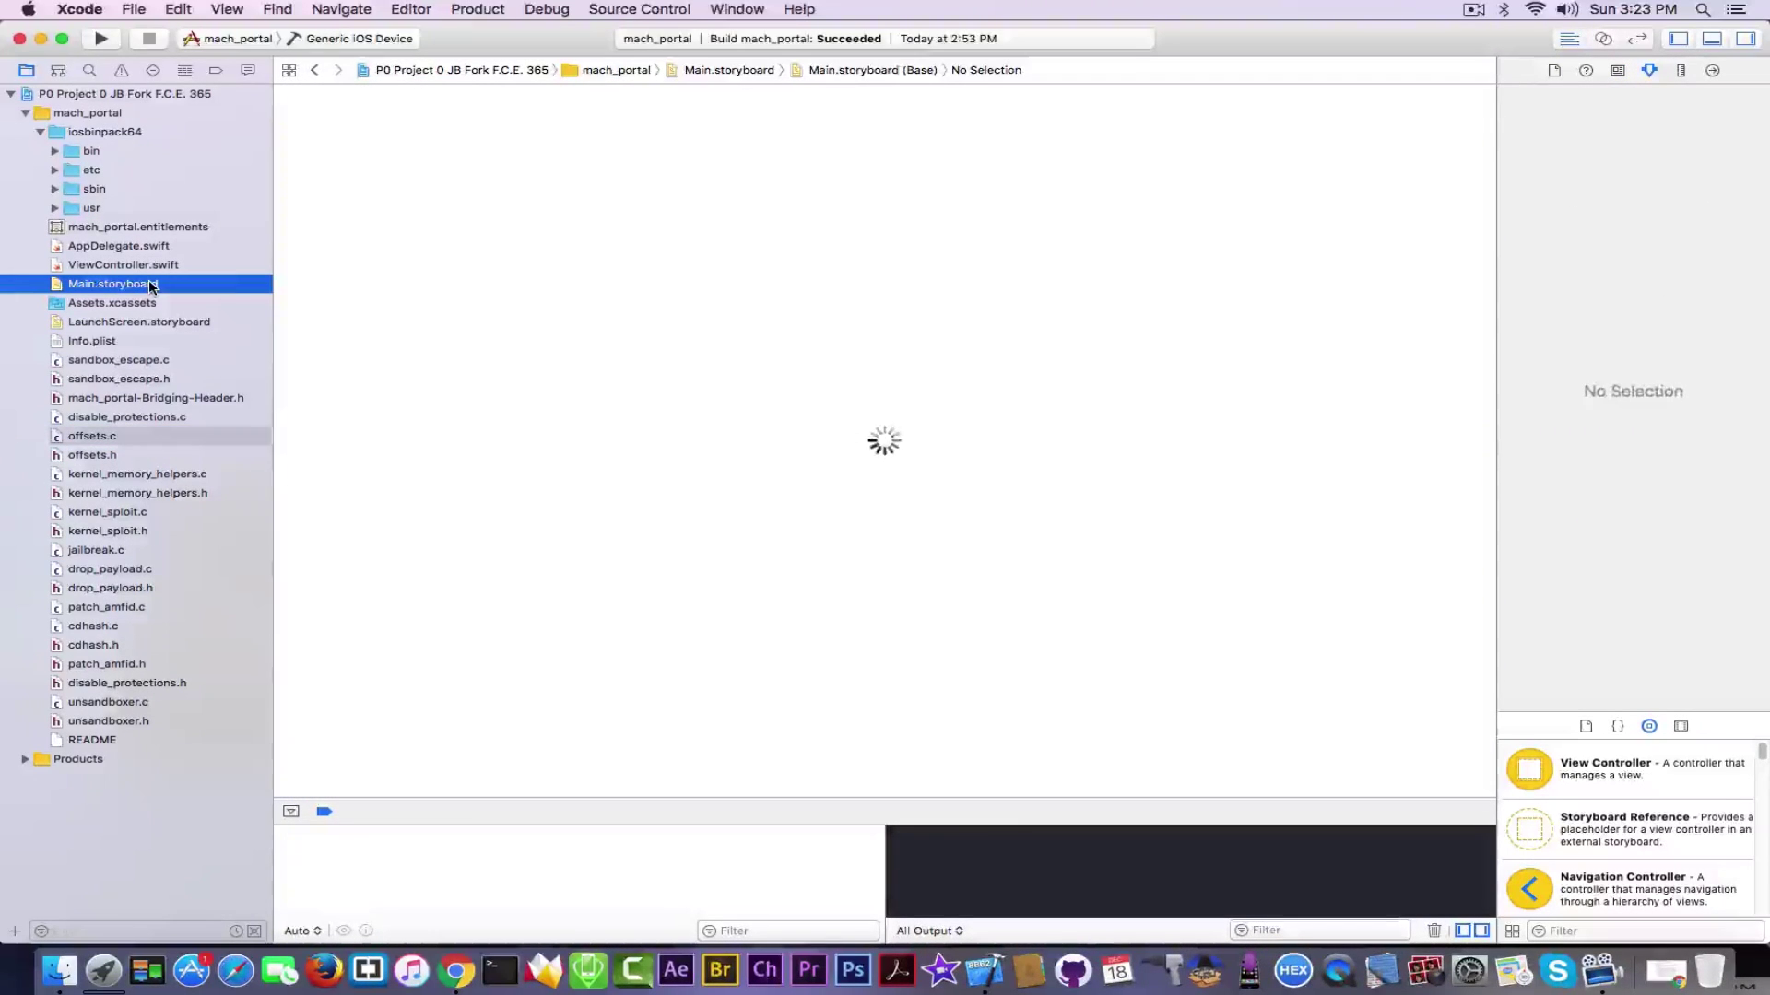
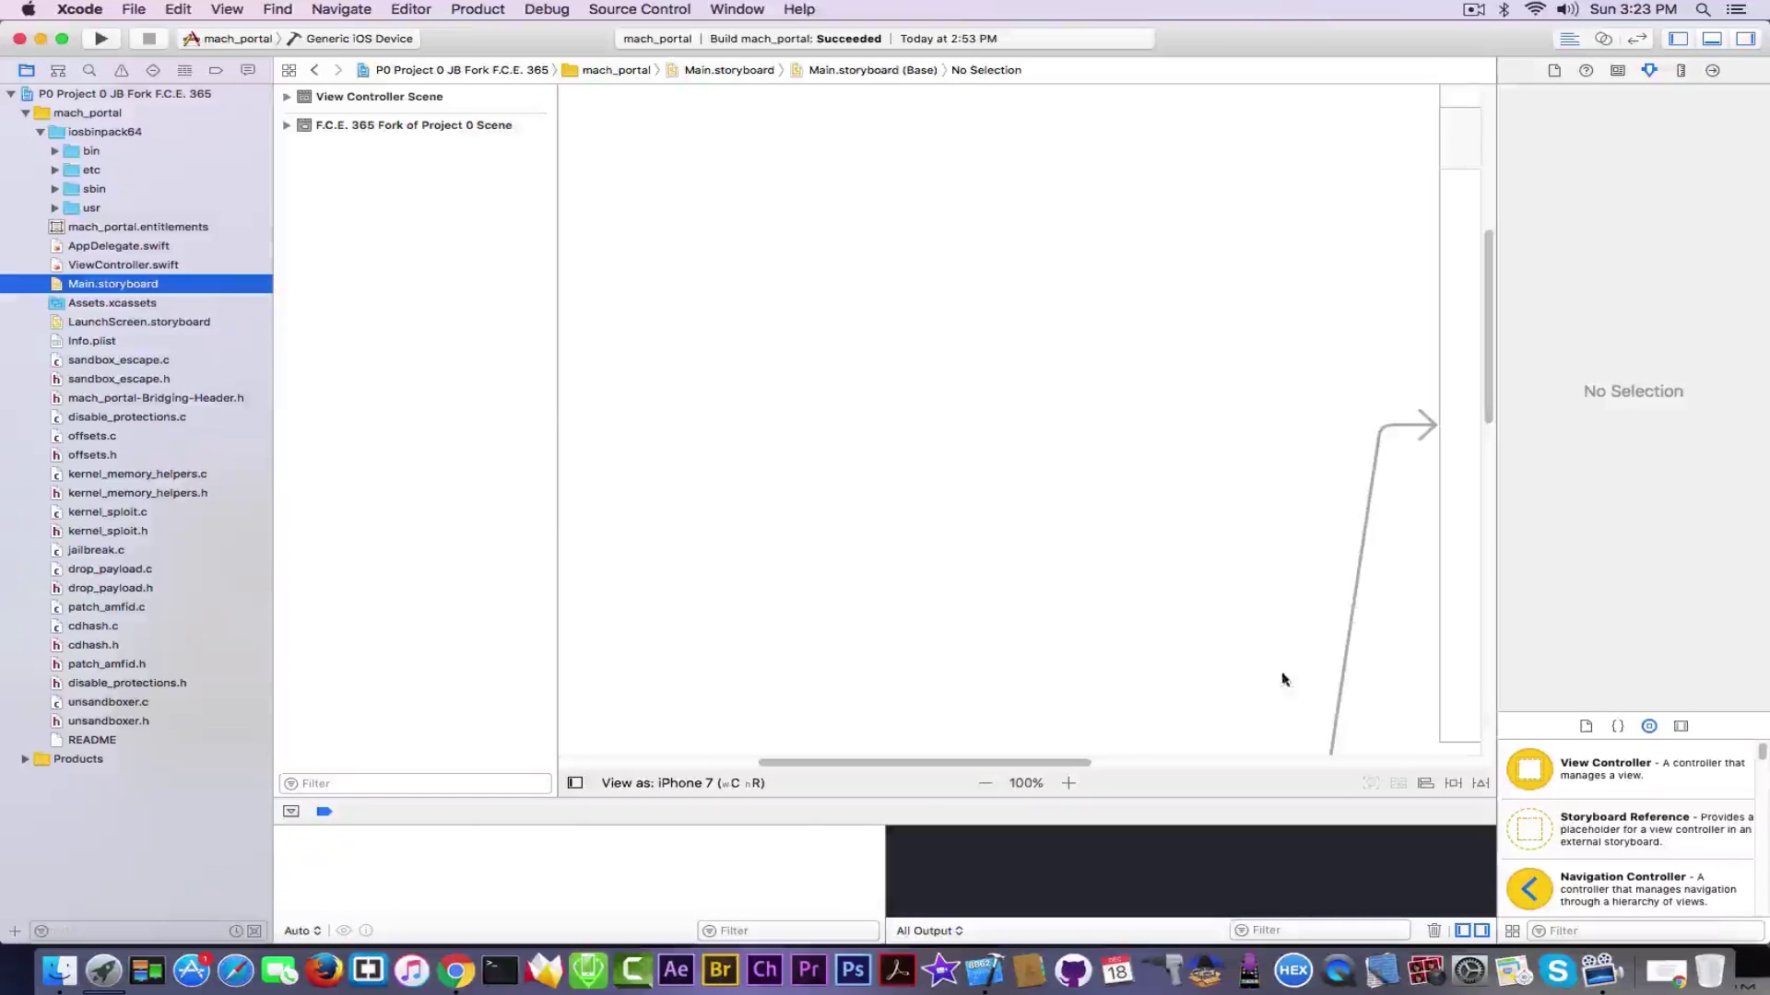
# Step: Scroll the storyboard canvas right to reveal the View Controller scene showing 'Successfully deployed!'
pyautogui.moveTo(1058, 774); pyautogui.dragTo(1276, 746)
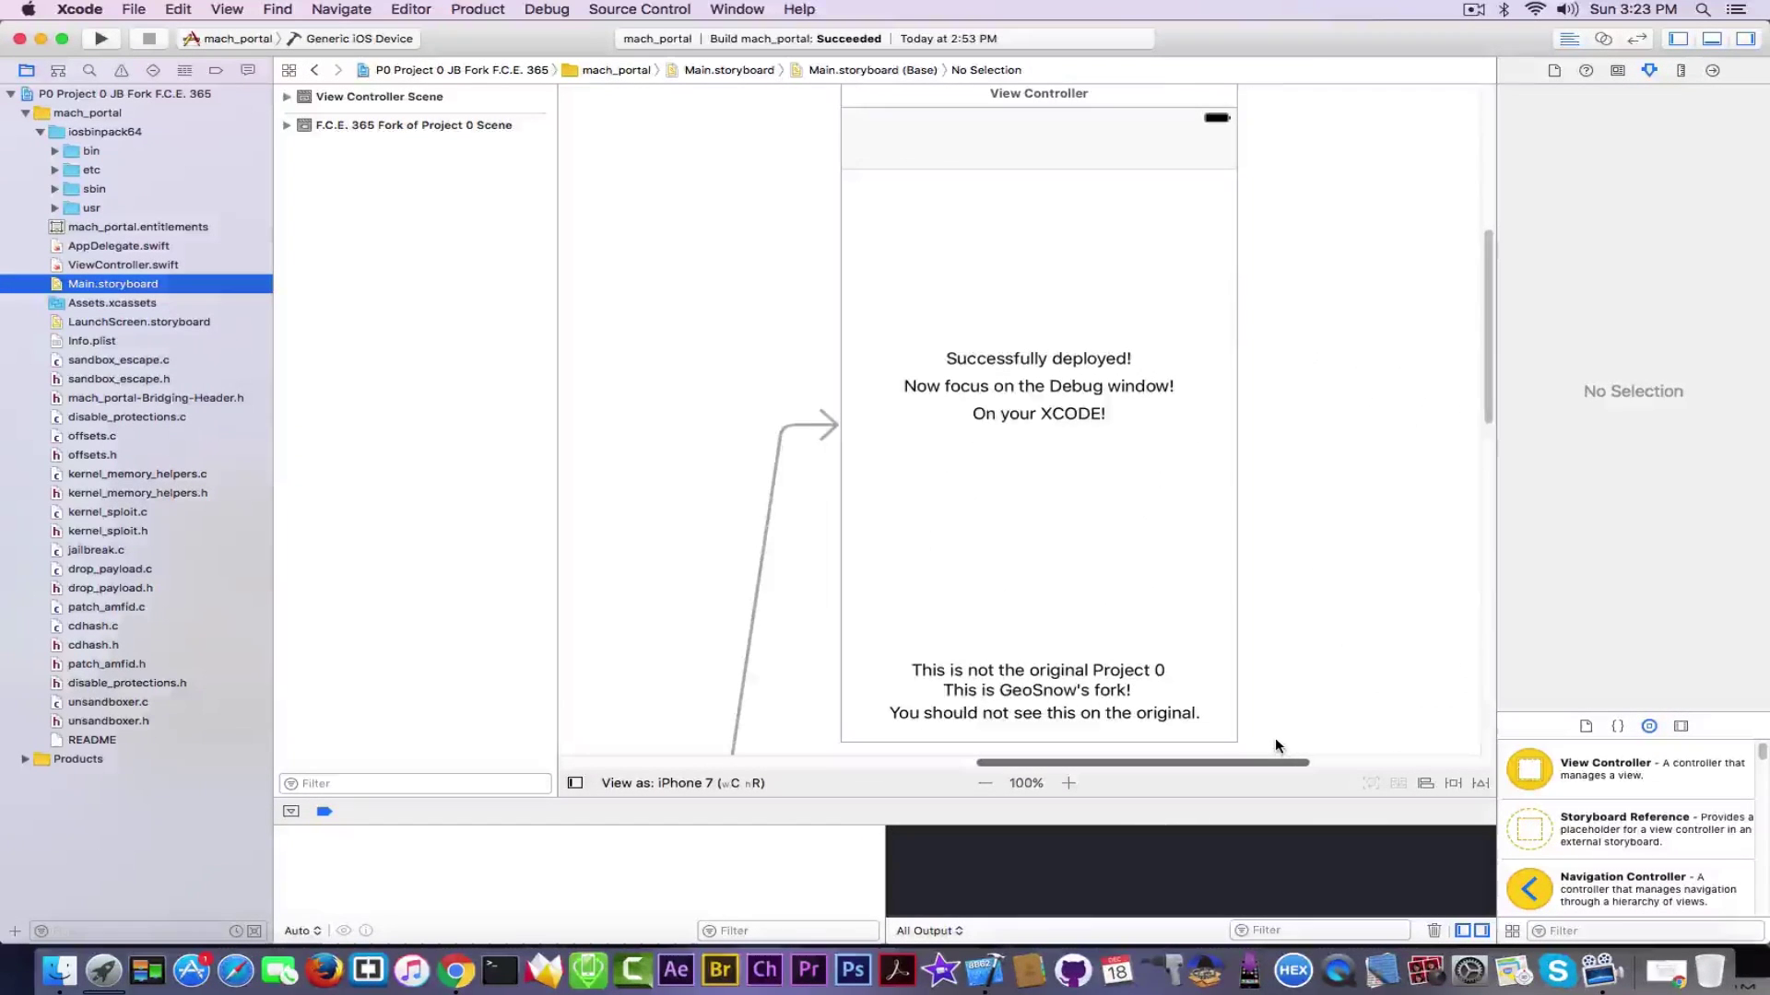
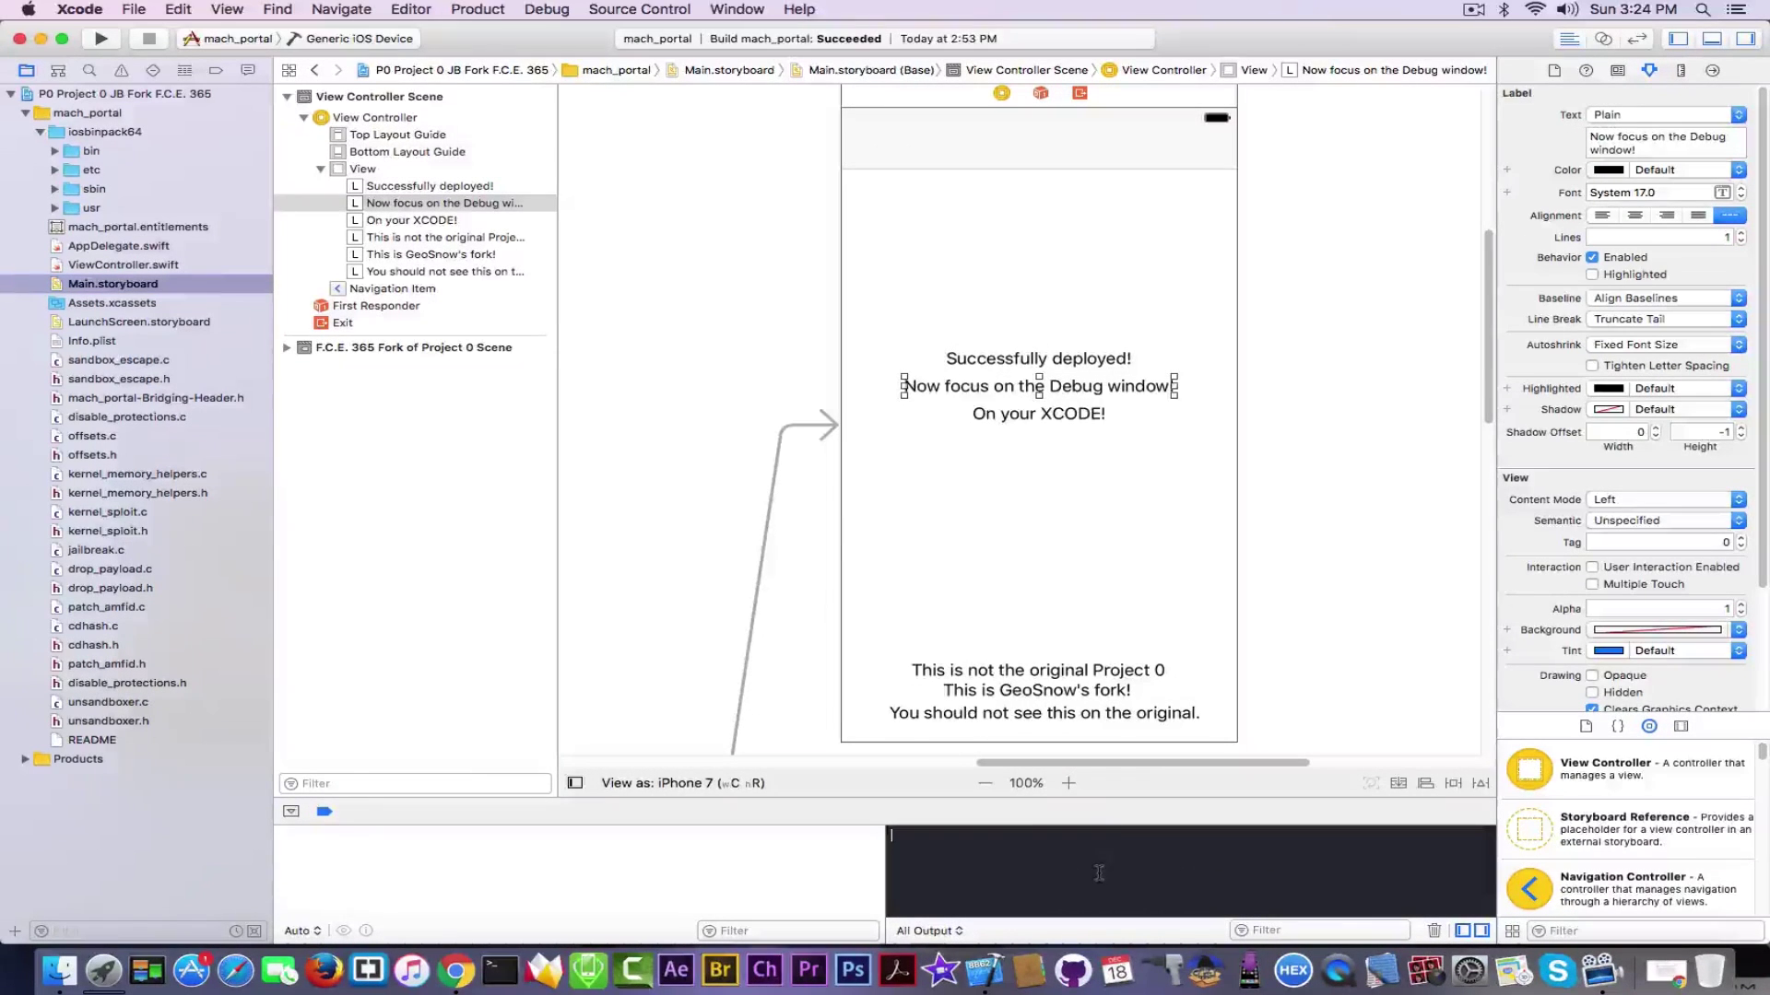
# Step: Raise the debug area's top divider to enlarge the console below the Main.storyboard editor
pyautogui.moveTo(1121, 824); pyautogui.dragTo(1121, 532)
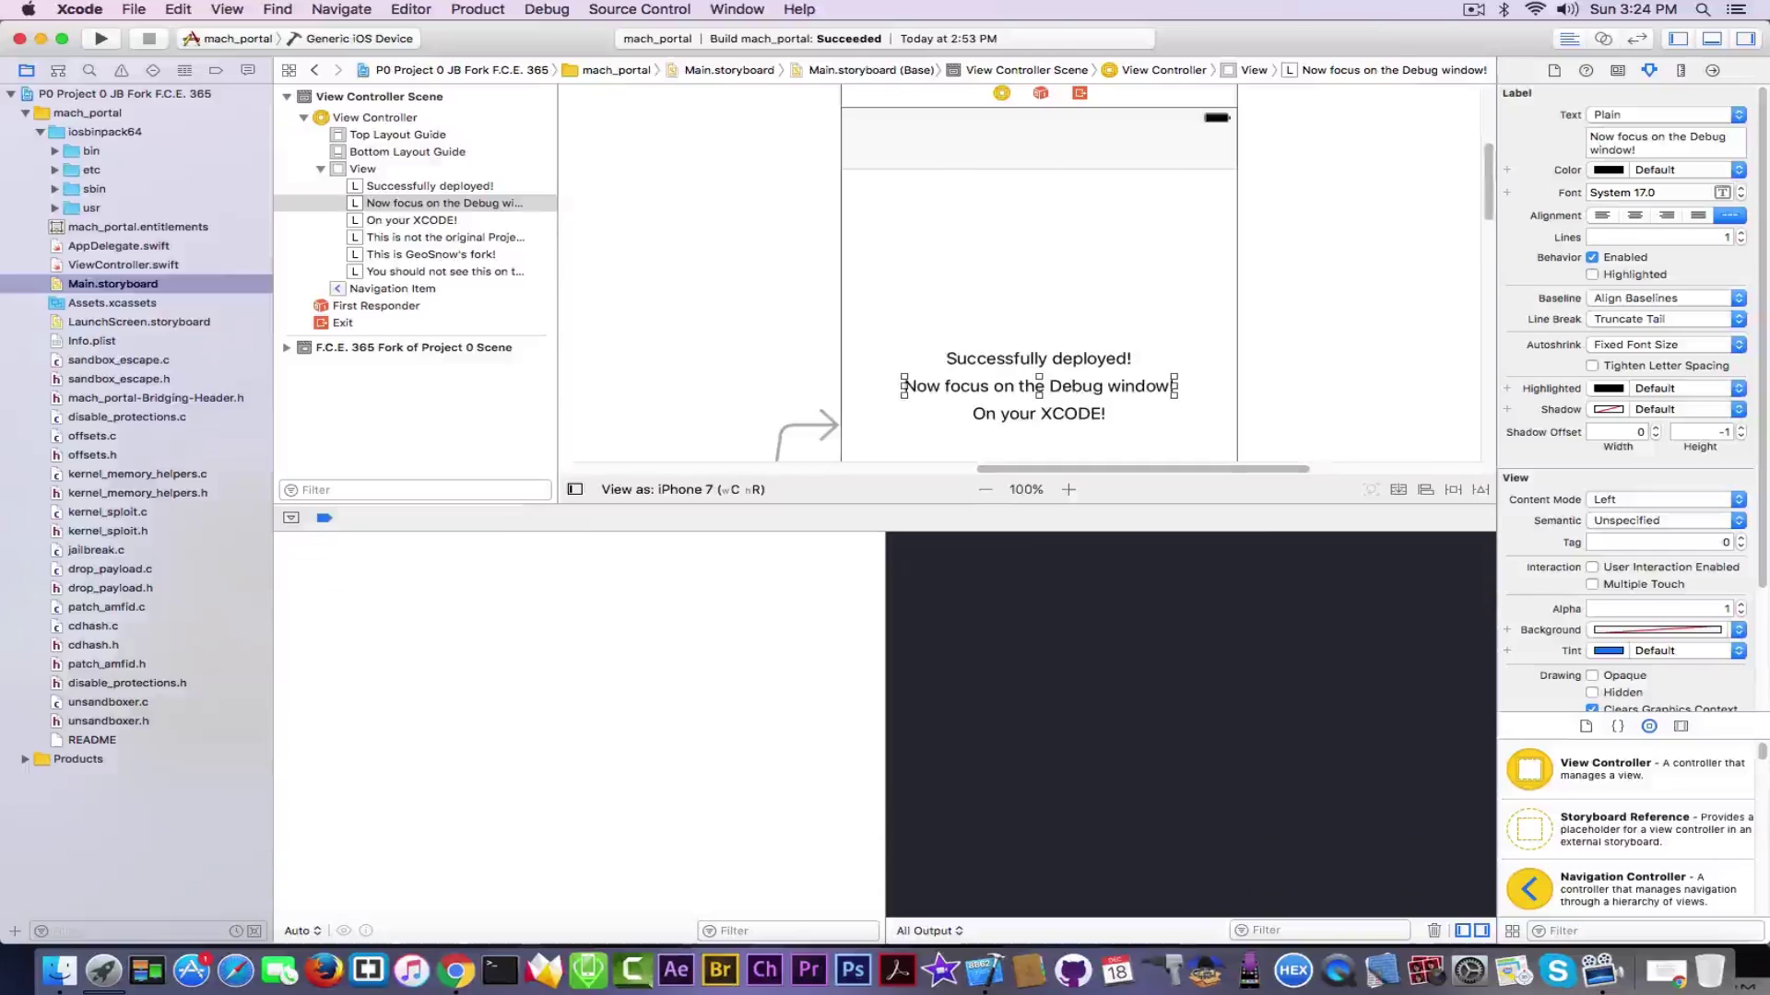
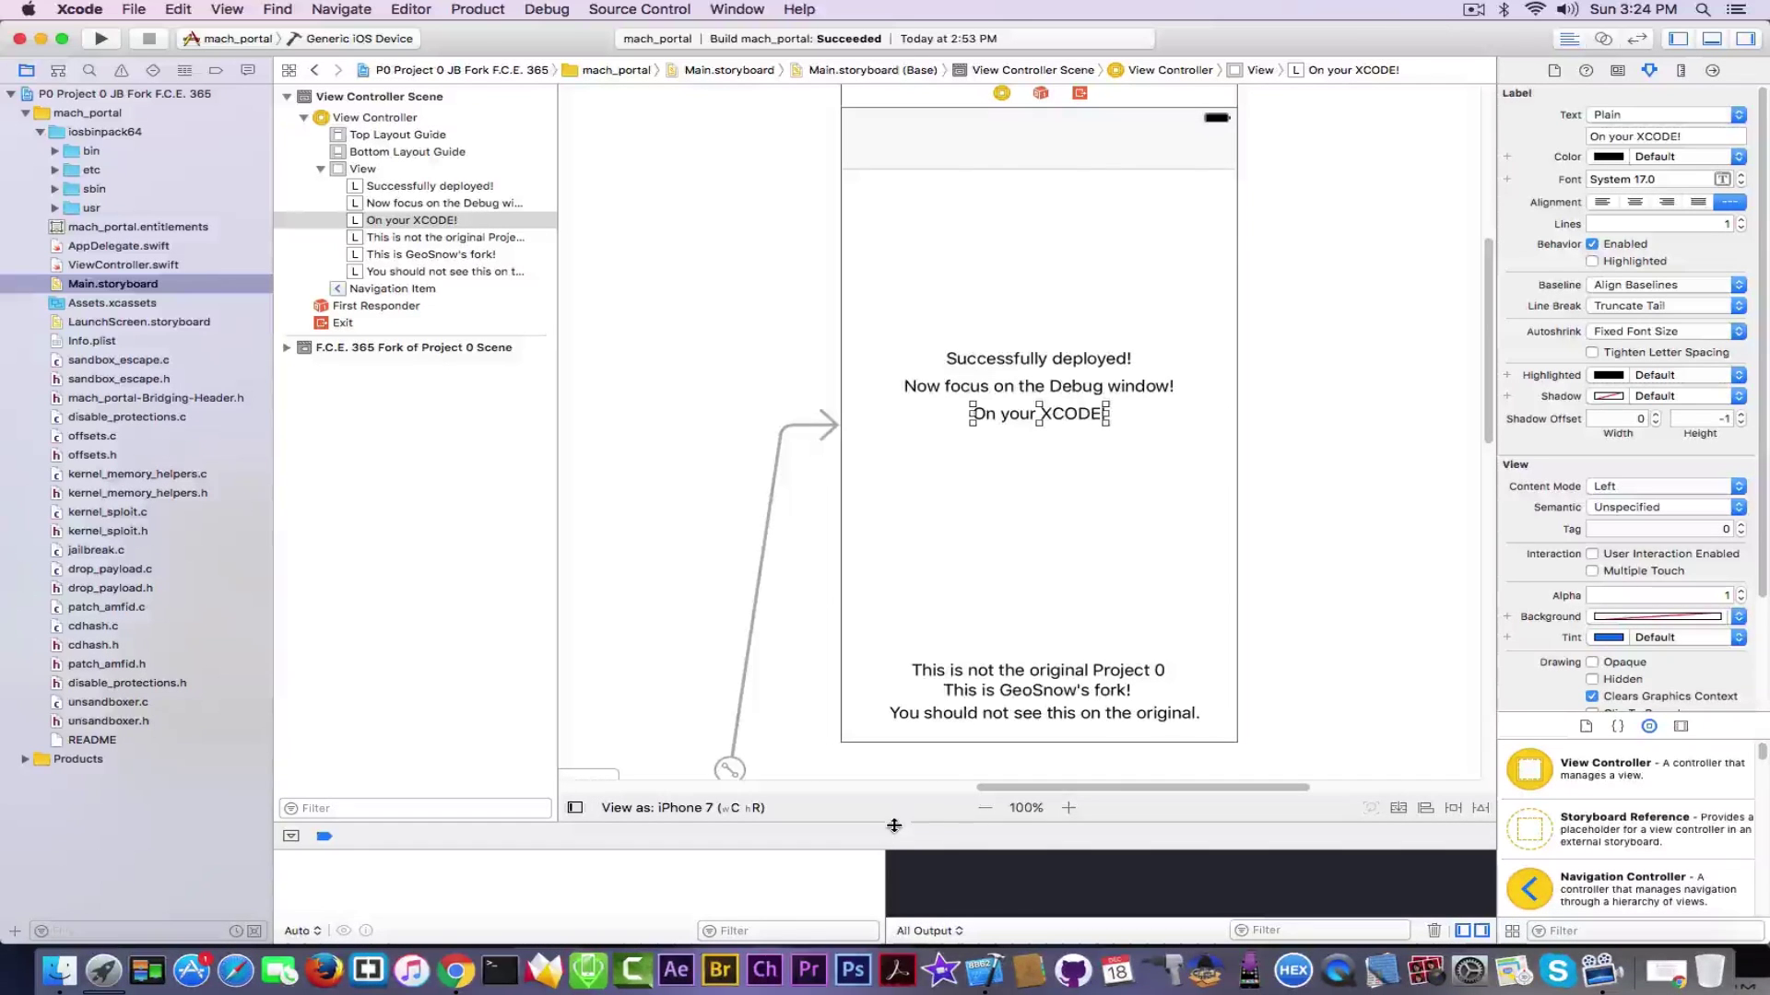
# Step: Select the 'This is not the original Project 0' label on the Main.storyboard canvas to inspect its attributes
pyautogui.click(935, 669)
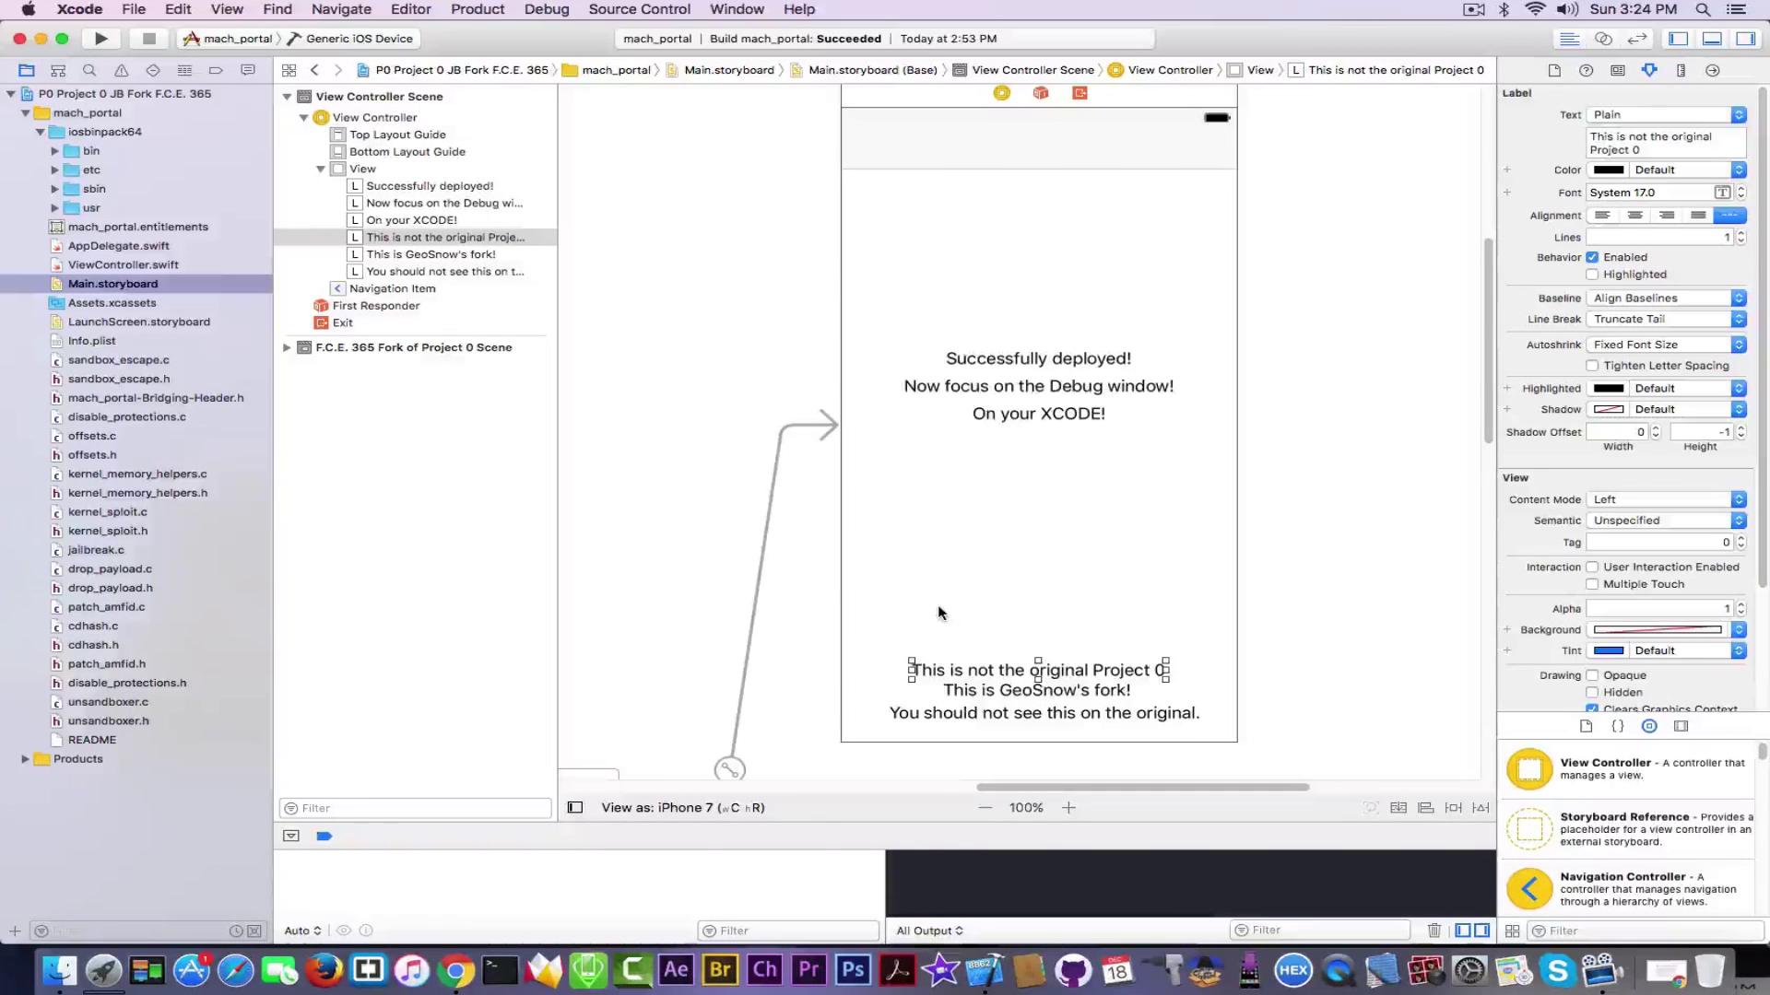
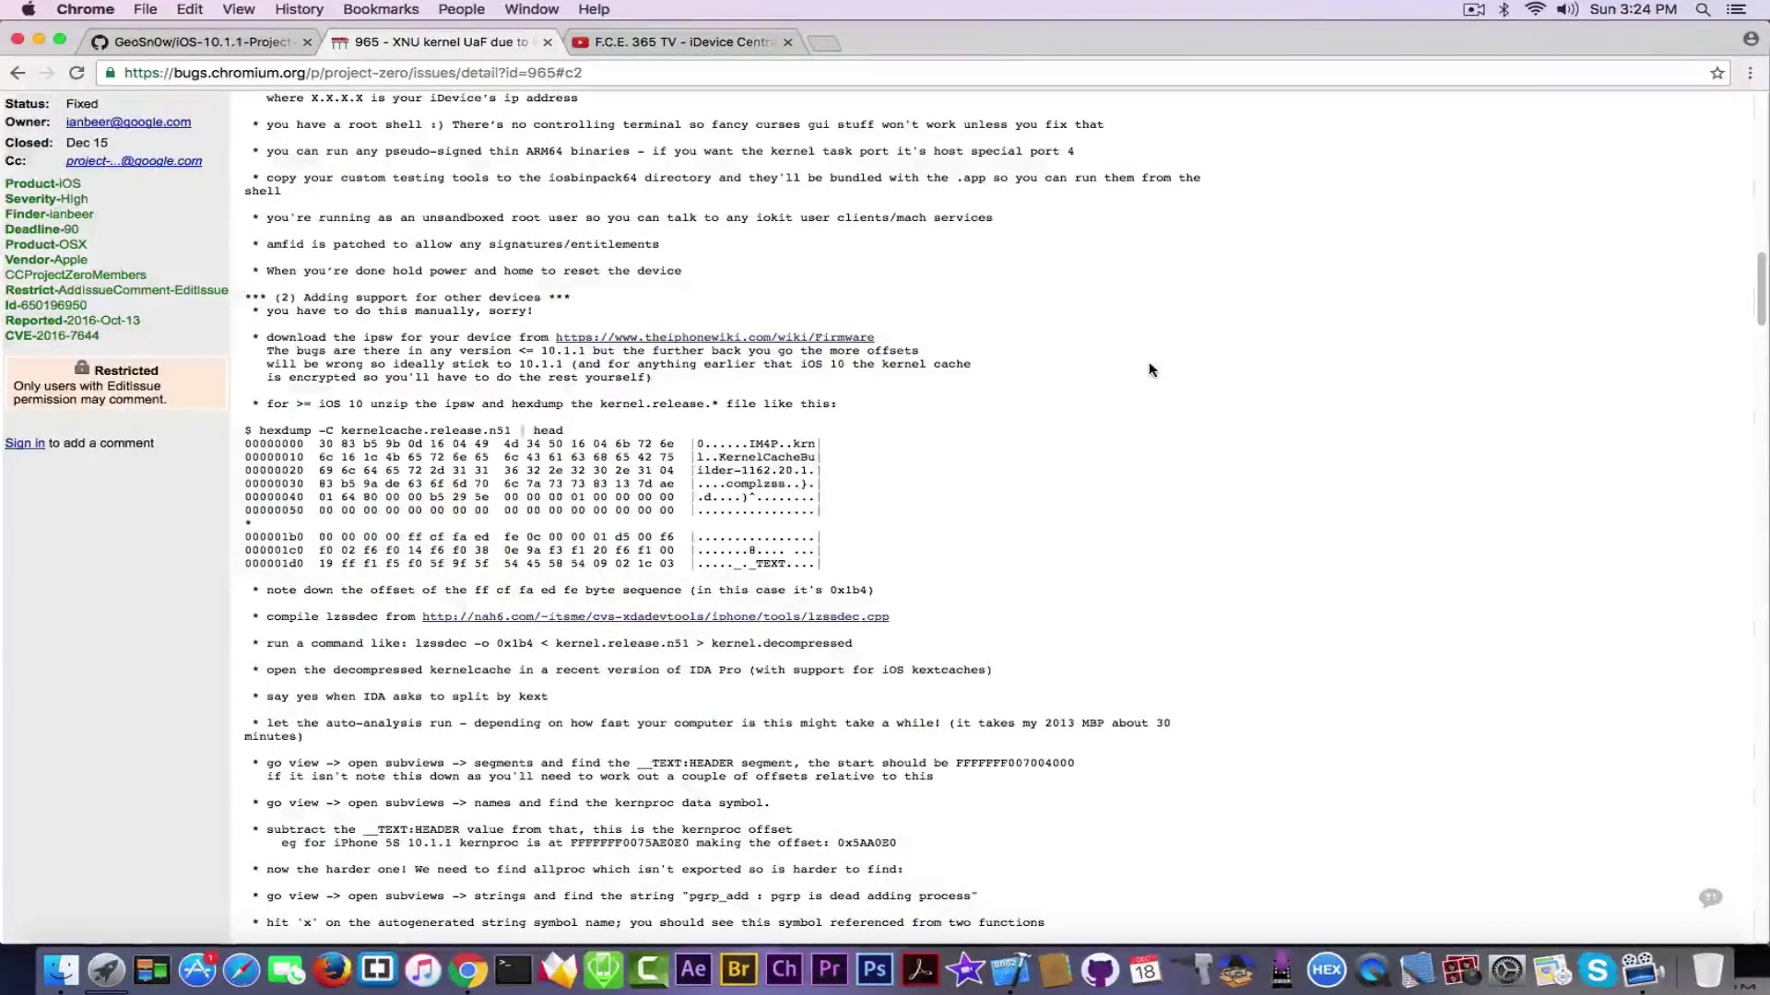
# Step: Read further down issue 965, then view the F.C.E. 365 TV YouTube channel and the GitHub fork README
pyautogui.moveTo(1758, 290); pyautogui.dragTo(1730, 455)
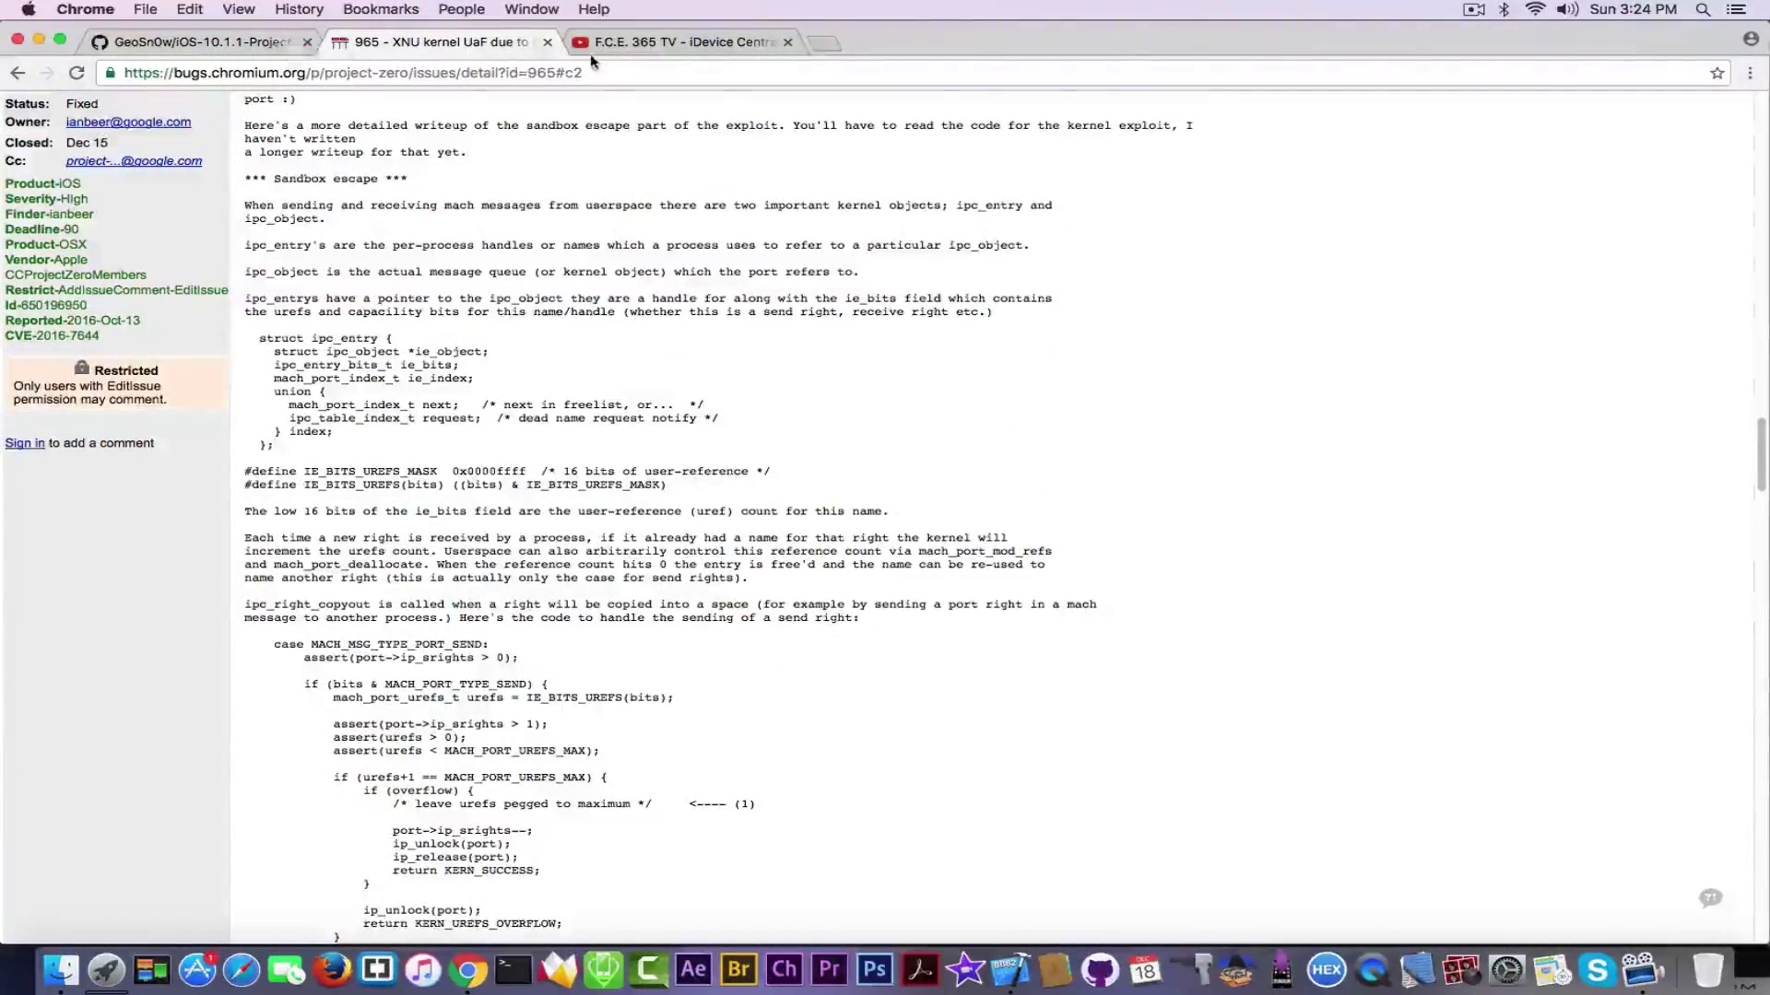
pyautogui.click(645, 41)
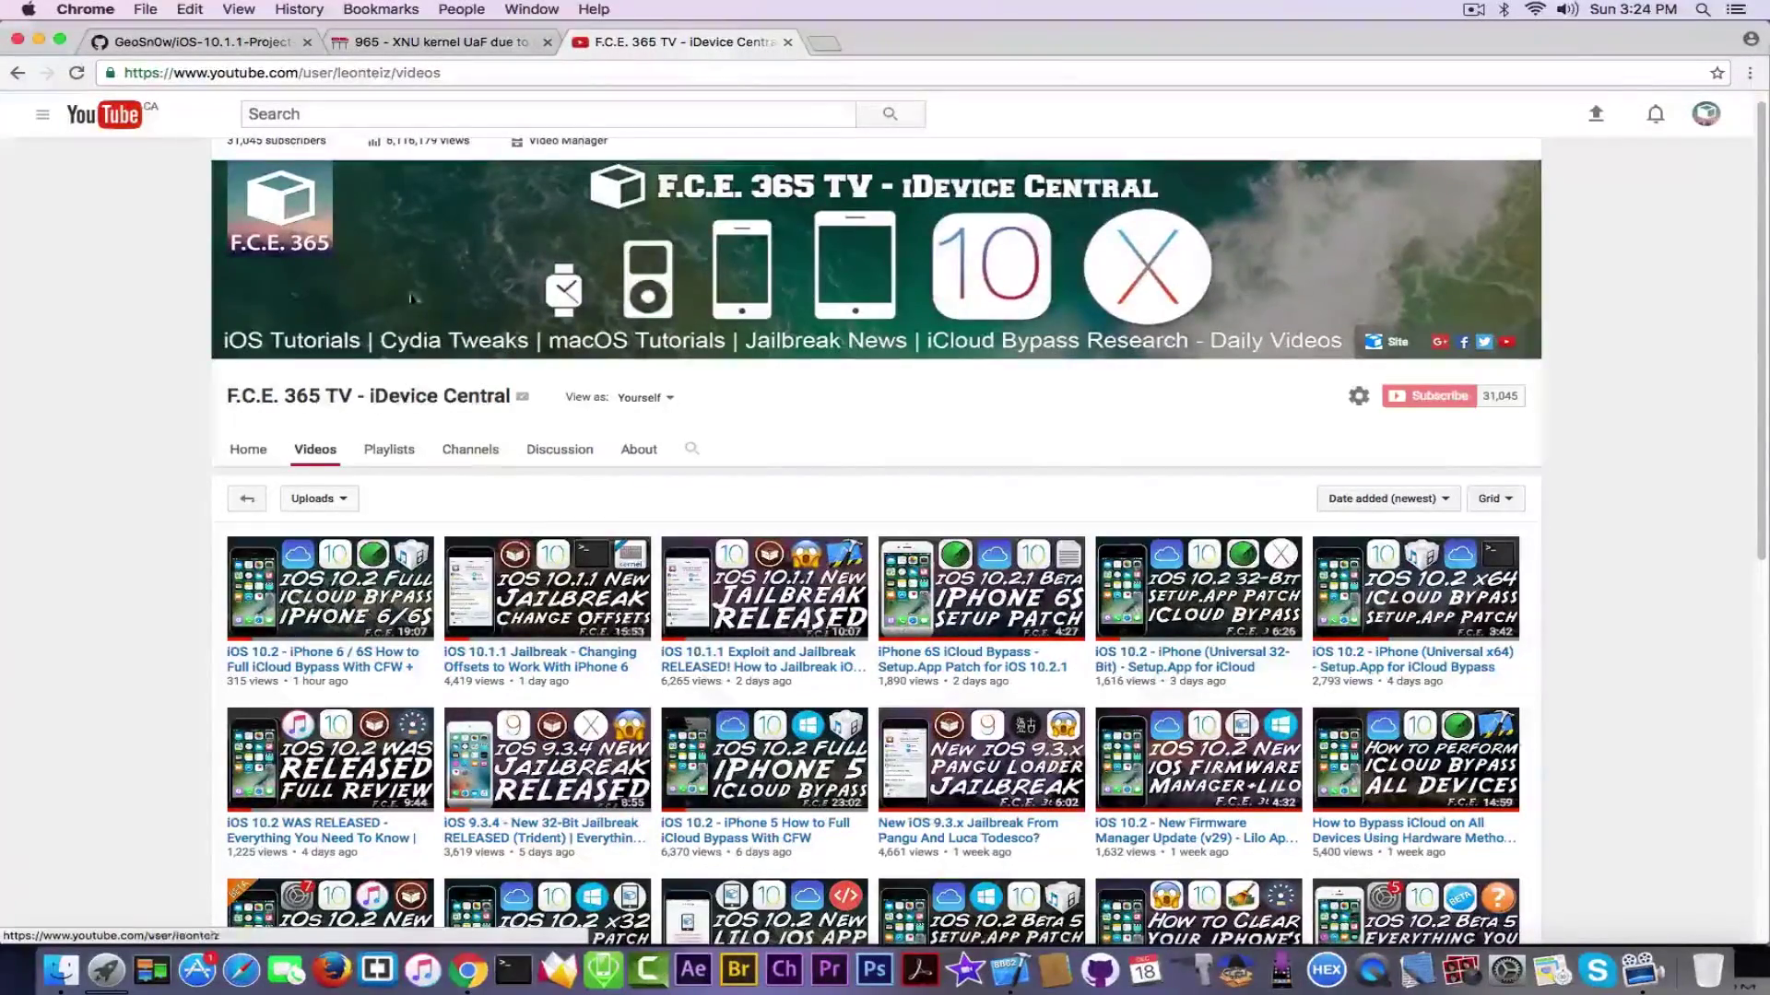
pyautogui.click(140, 43)
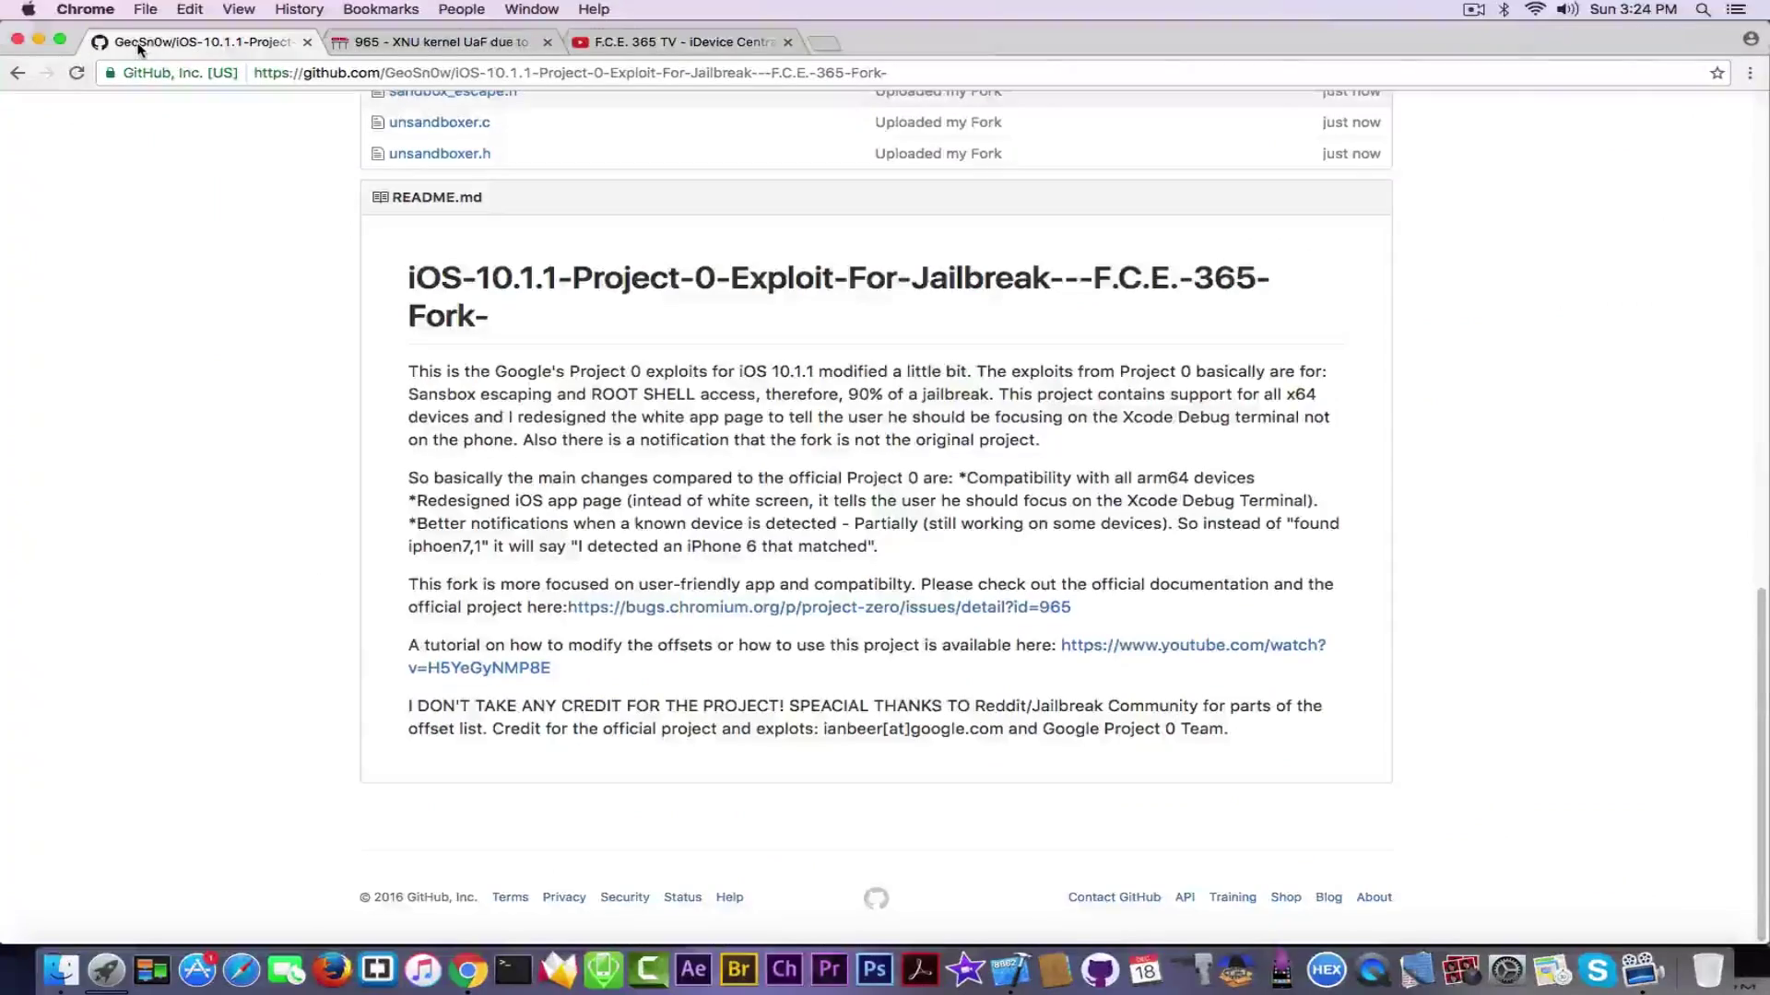
# Step: Return to the top of the iOS 10.1.1 fork repository to show its header and files, including offsets.c and jailbreak.c
pyautogui.click(1760, 384)
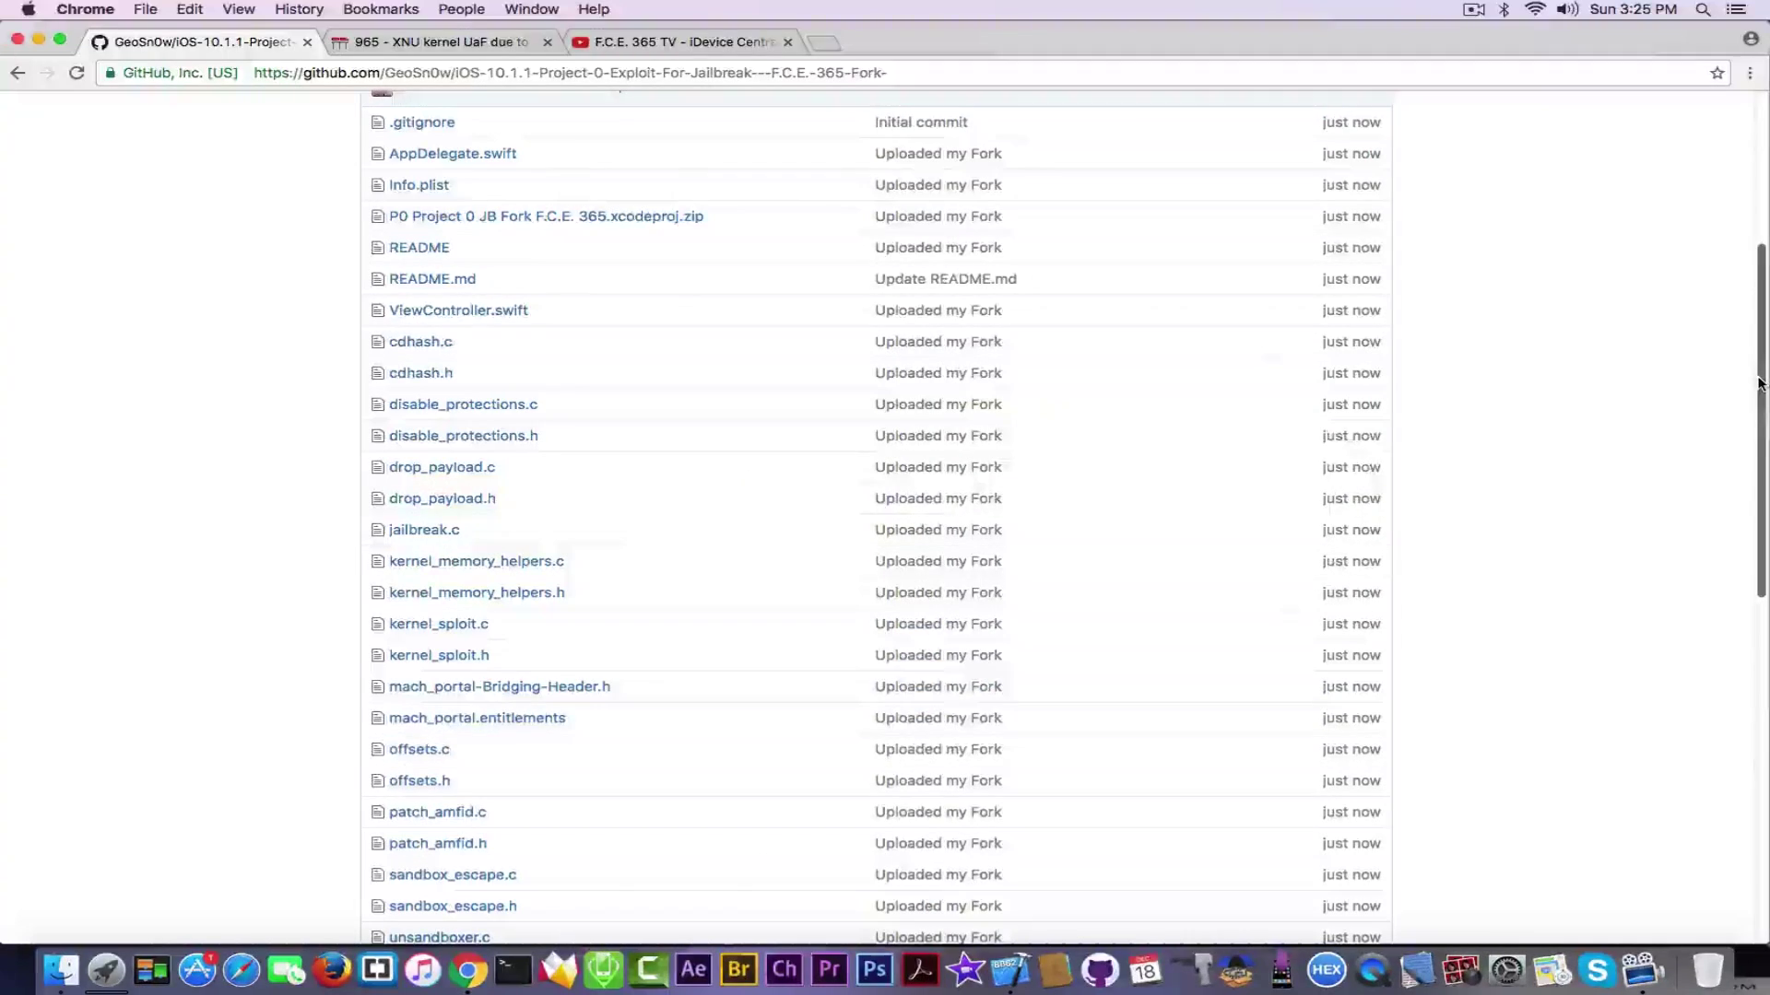
pyautogui.scroll(5, 1221, 175)
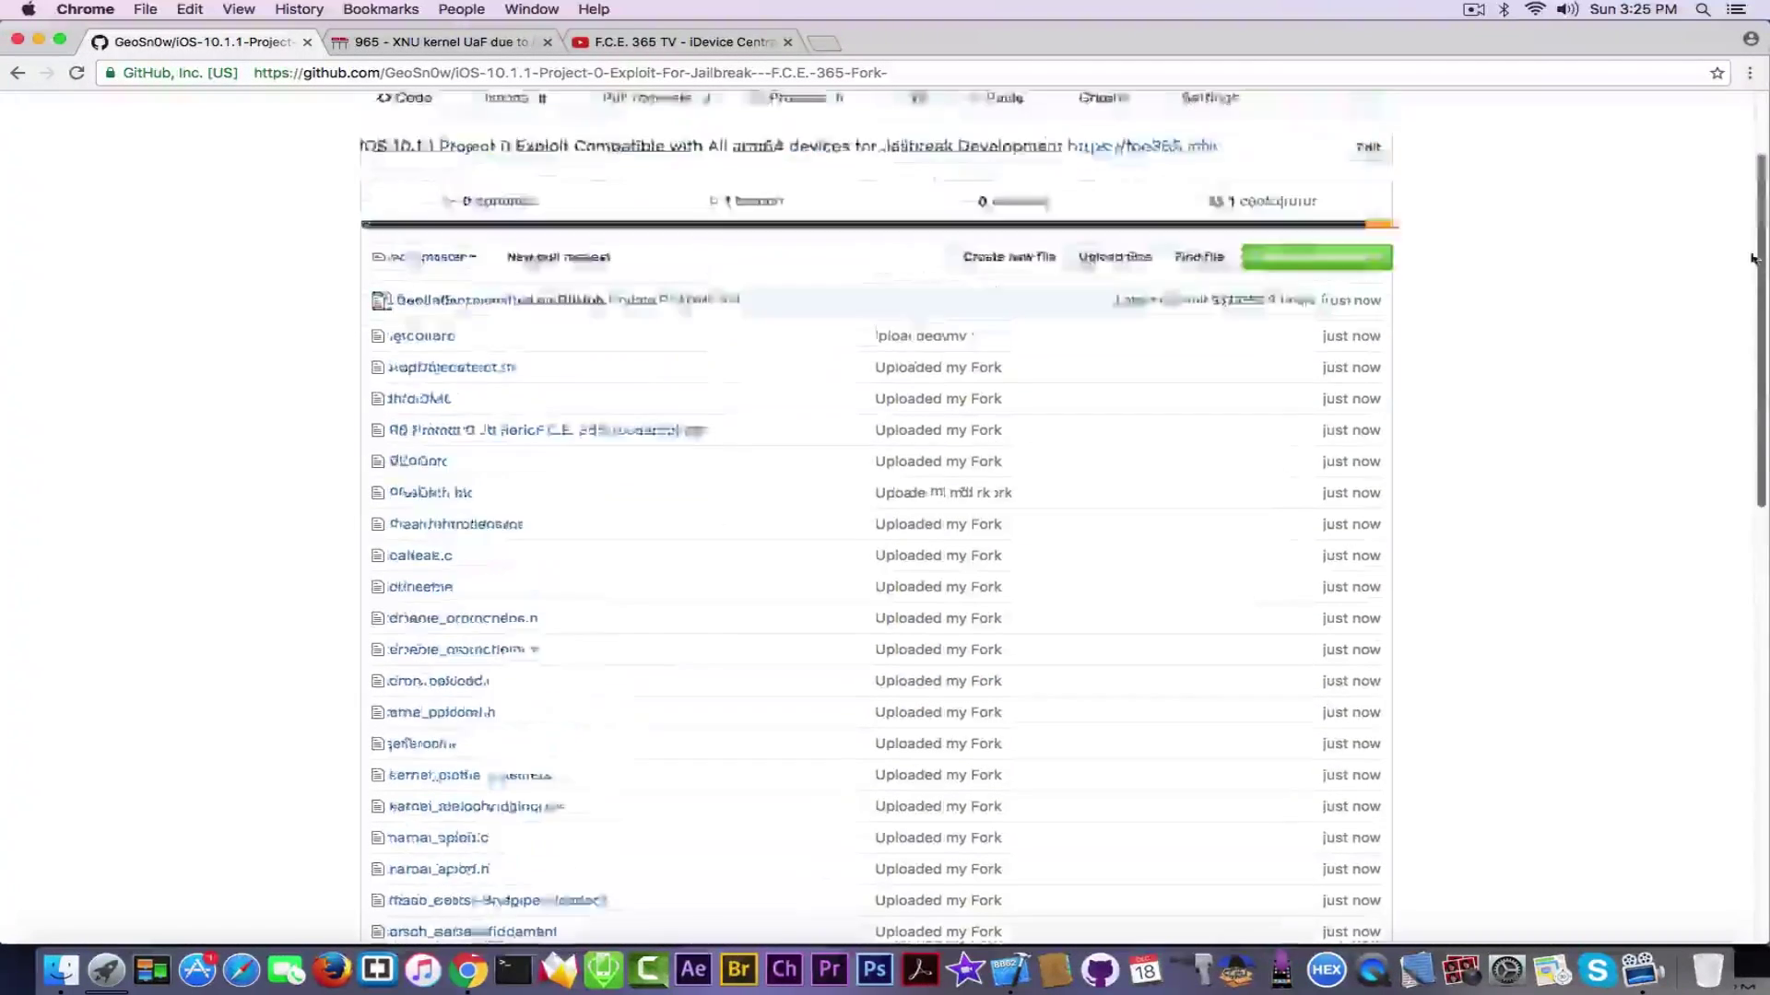
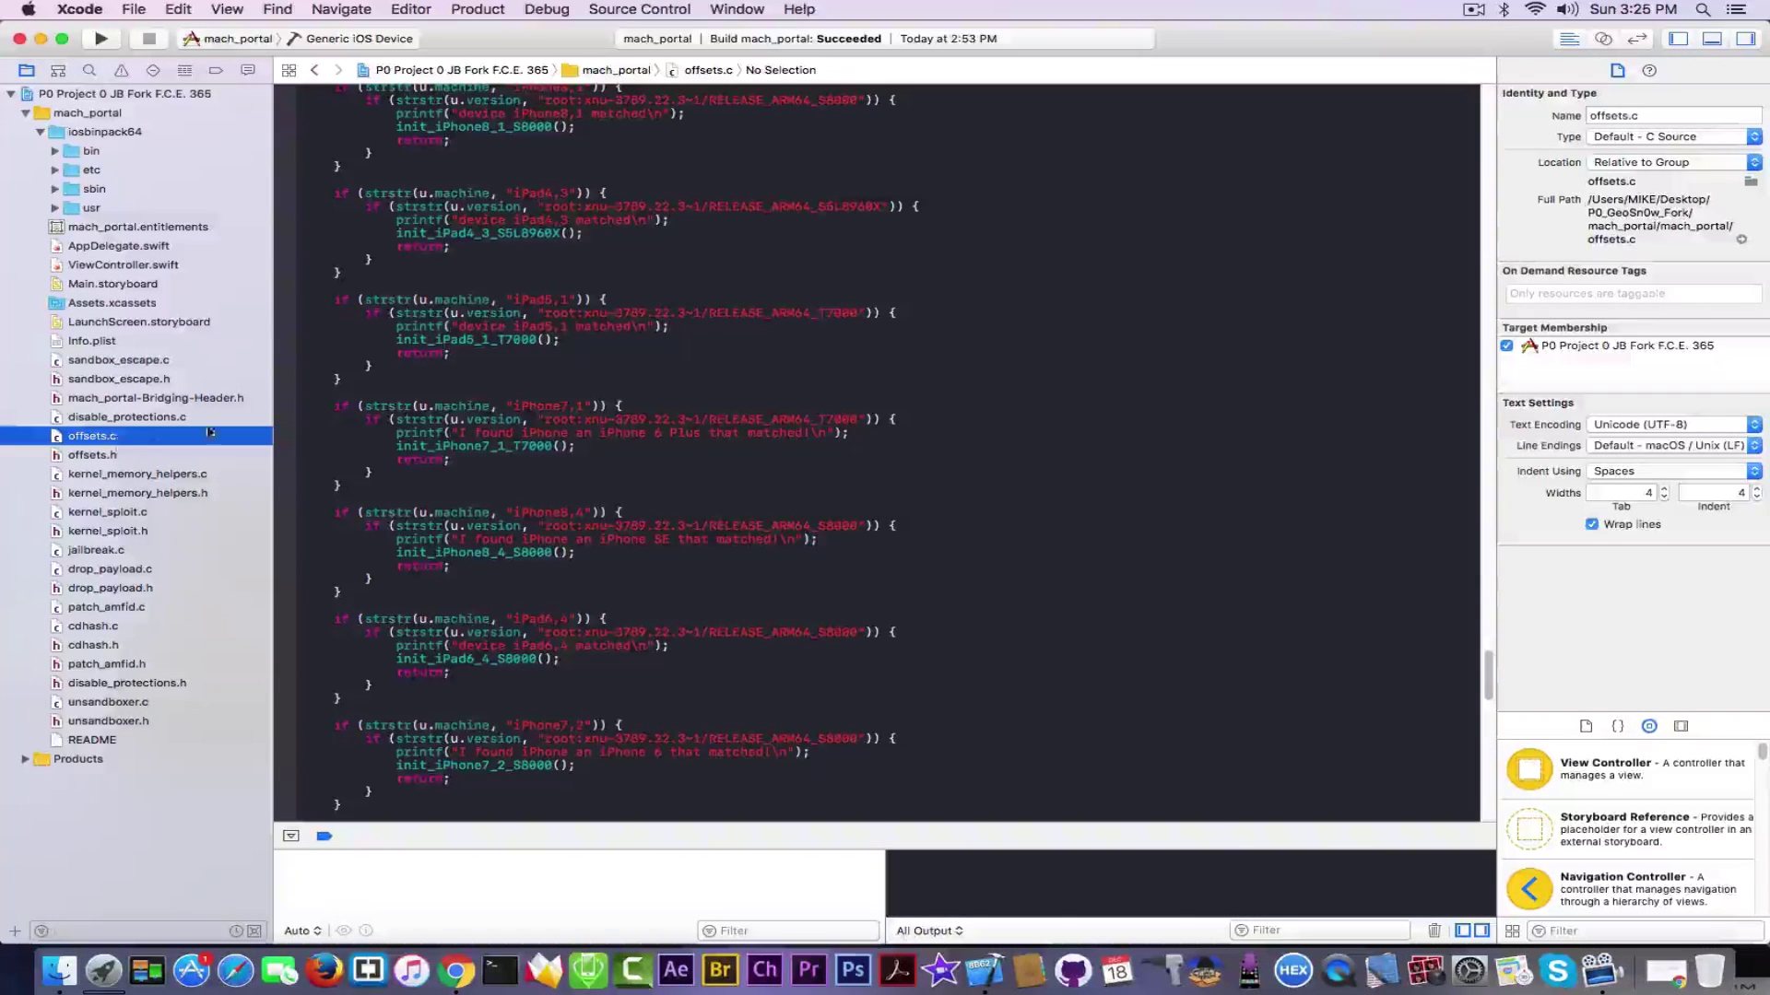
# Step: Scroll offsets.c, then view sandbox_escape.c, kernel_memory_helpers.c, jailbreak.c and drop_payload.c in turn
pyautogui.scroll(15, 1483, 728)
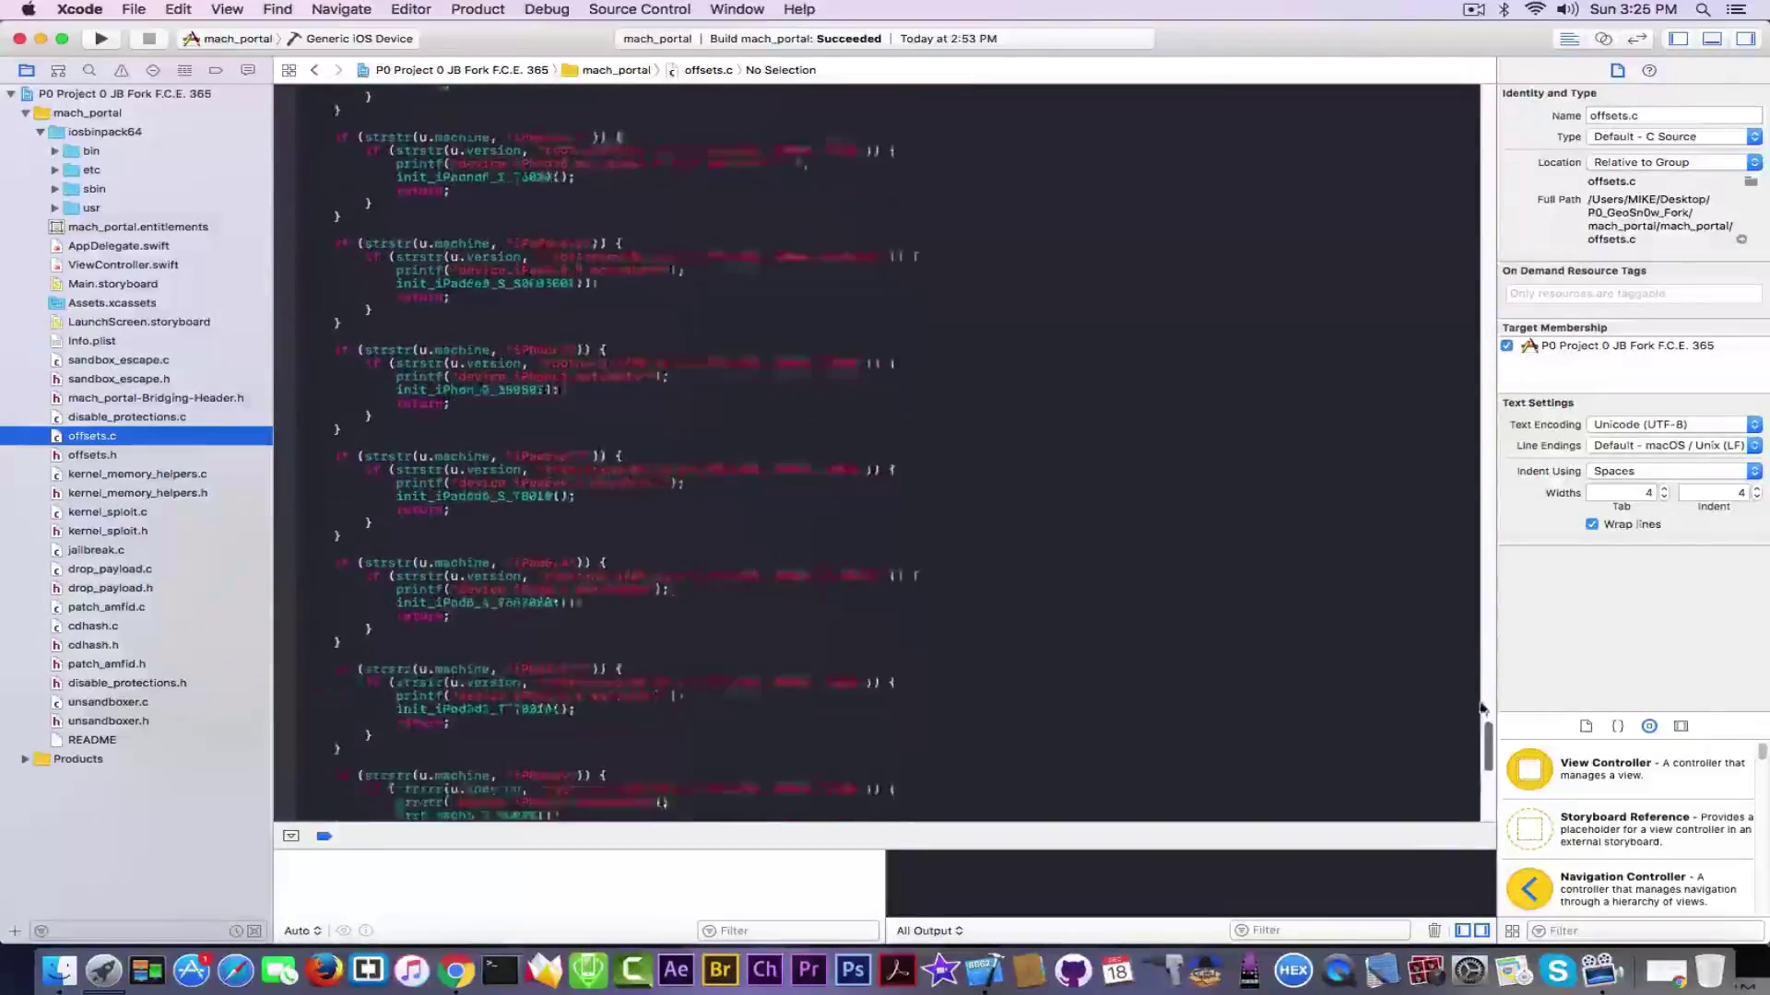
pyautogui.click(118, 361)
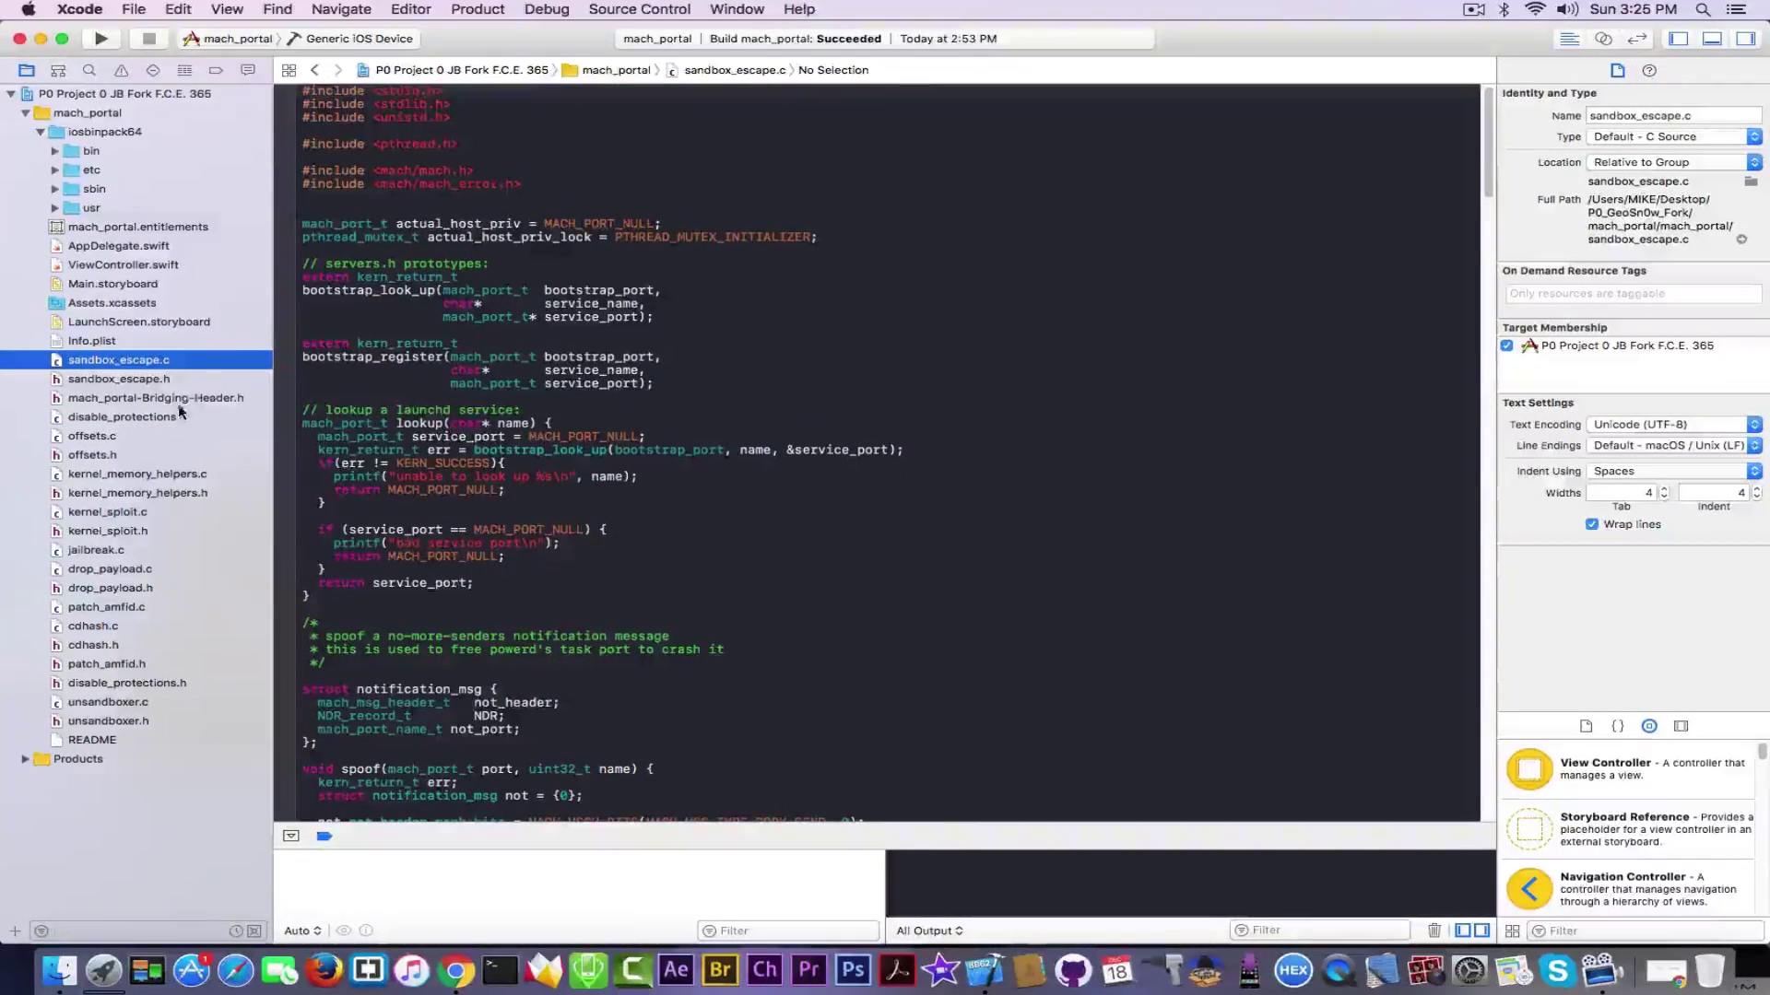
pyautogui.click(138, 475)
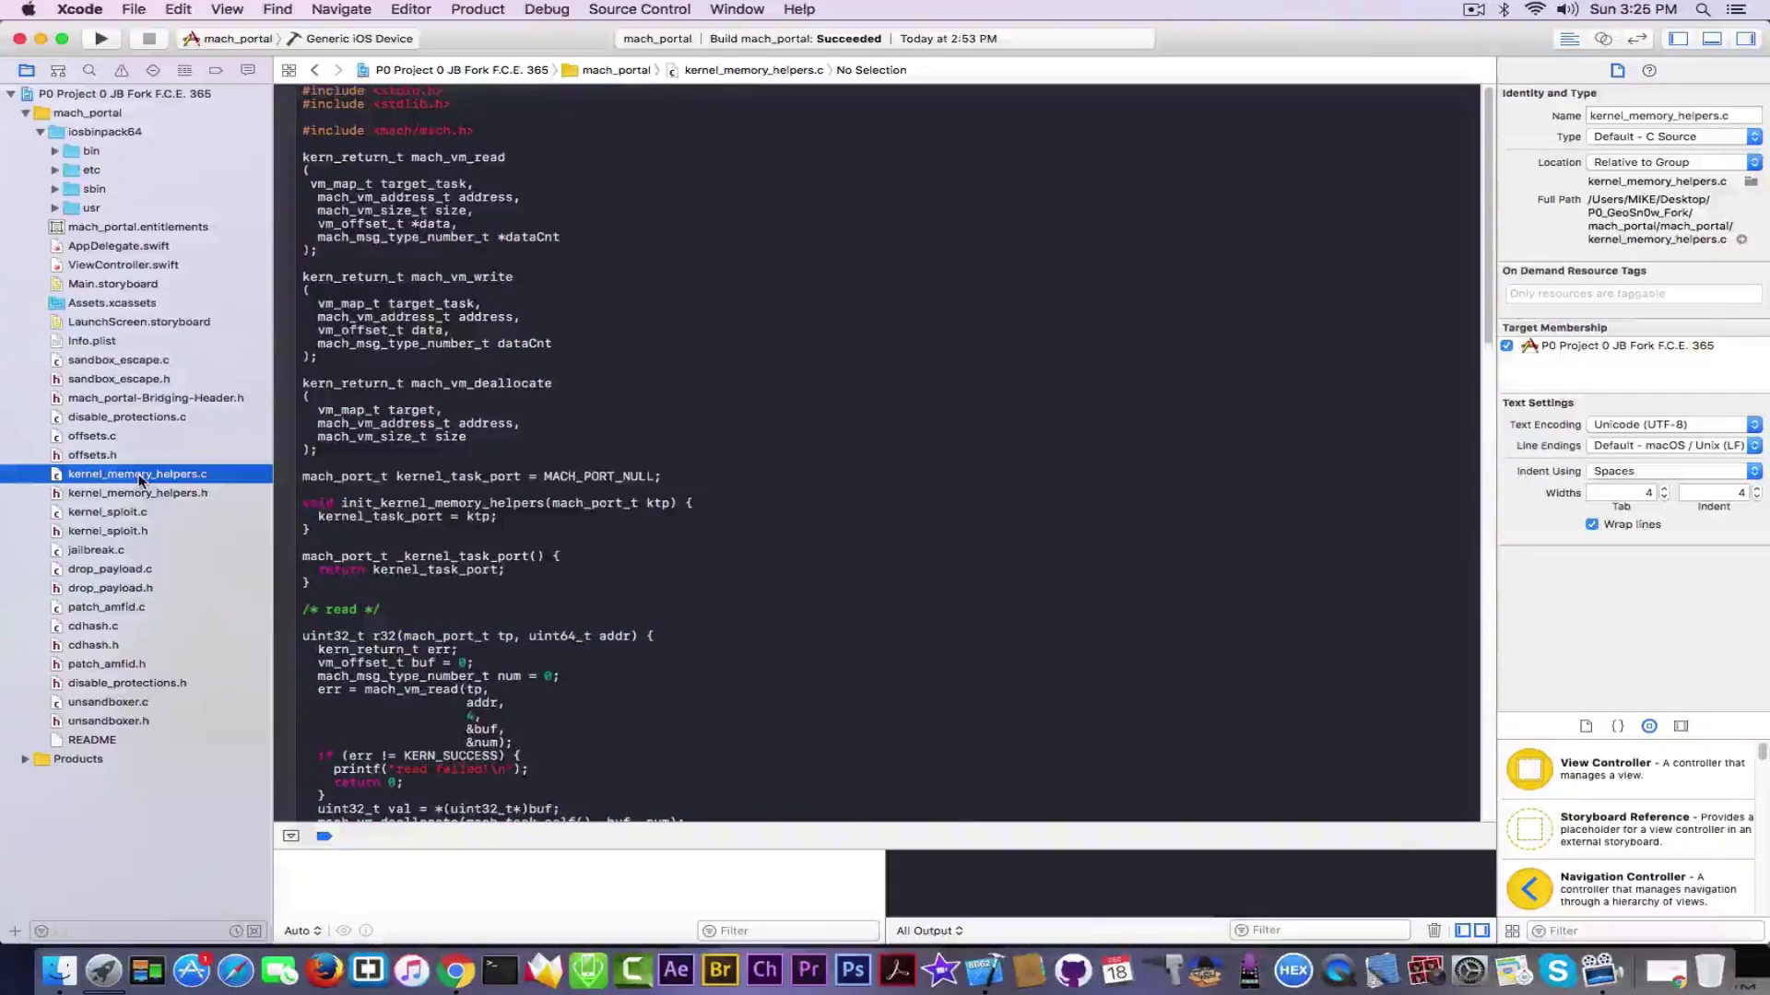
pyautogui.click(93, 551)
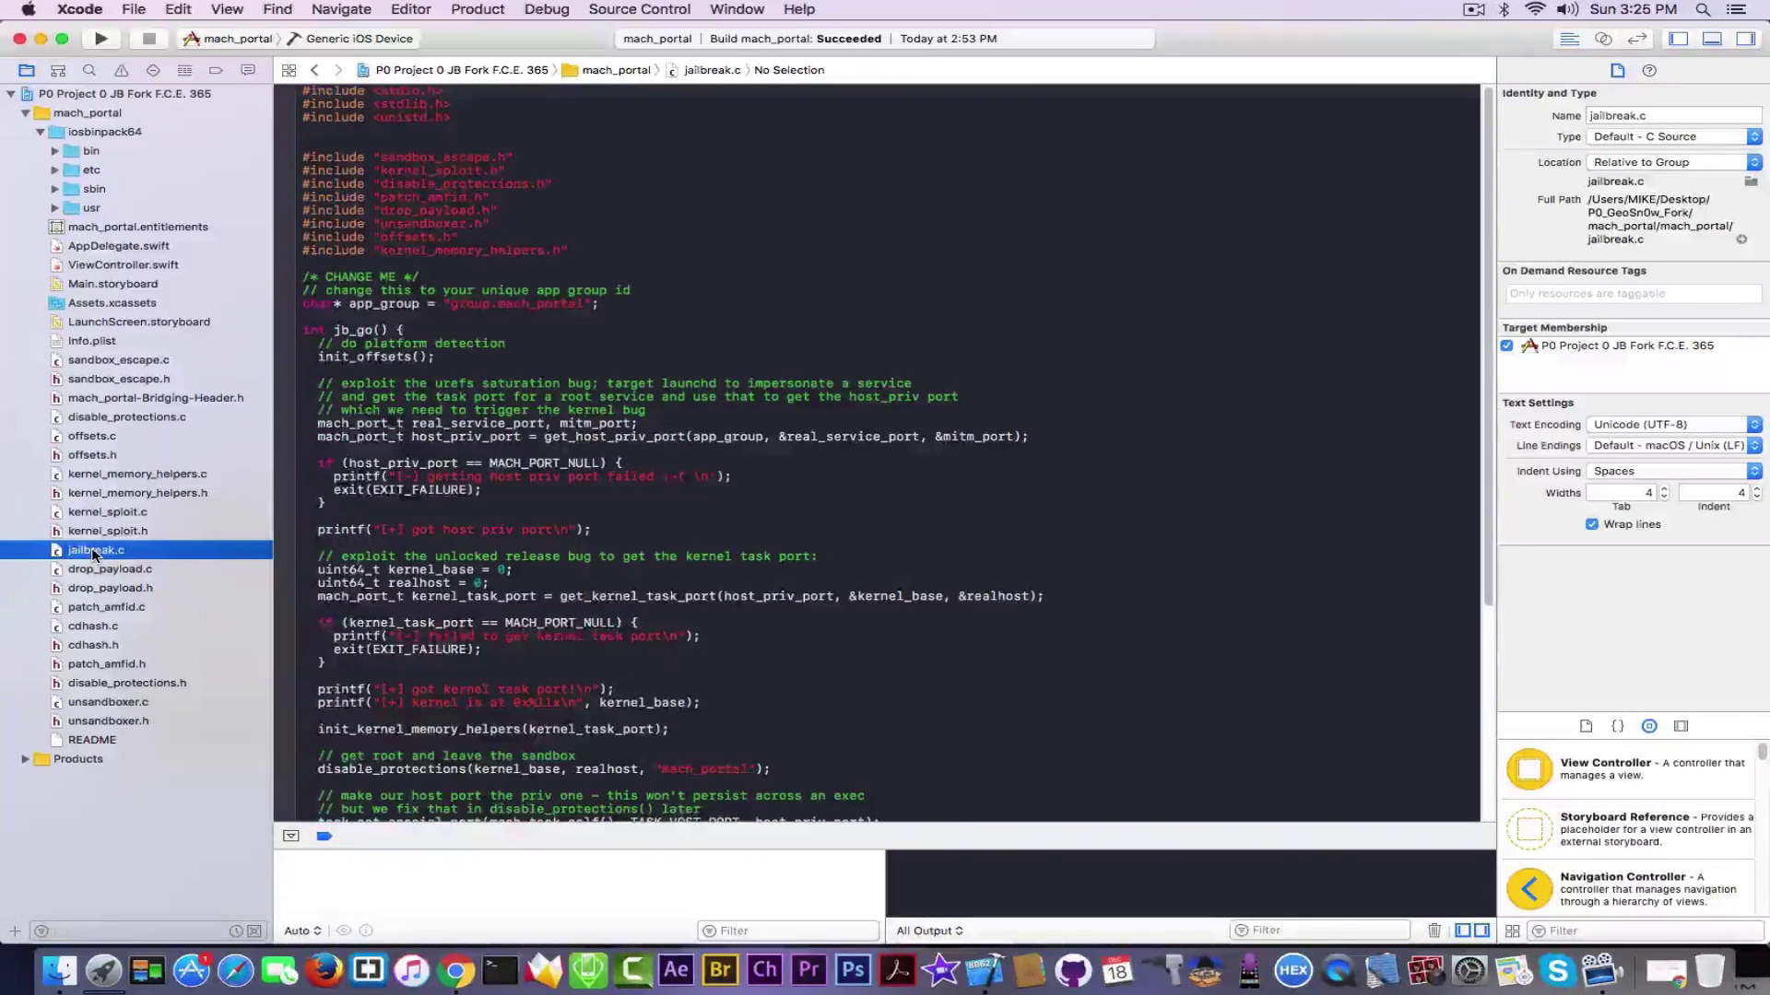
pyautogui.click(97, 606)
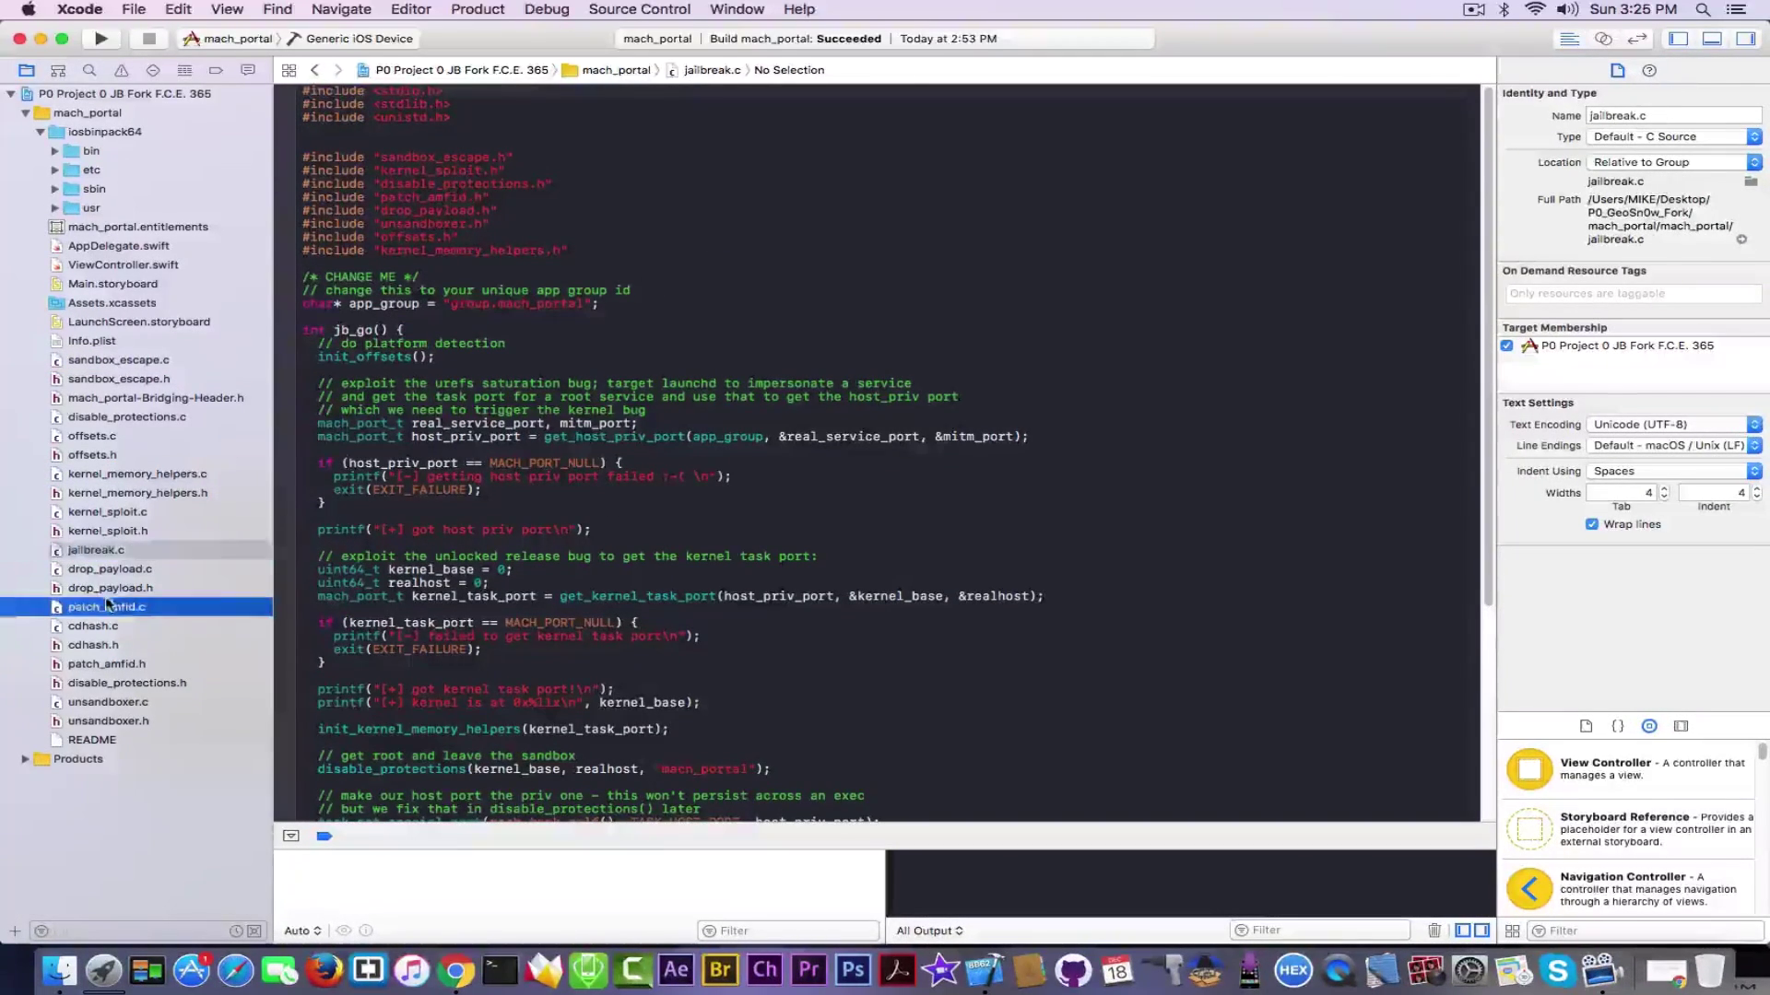
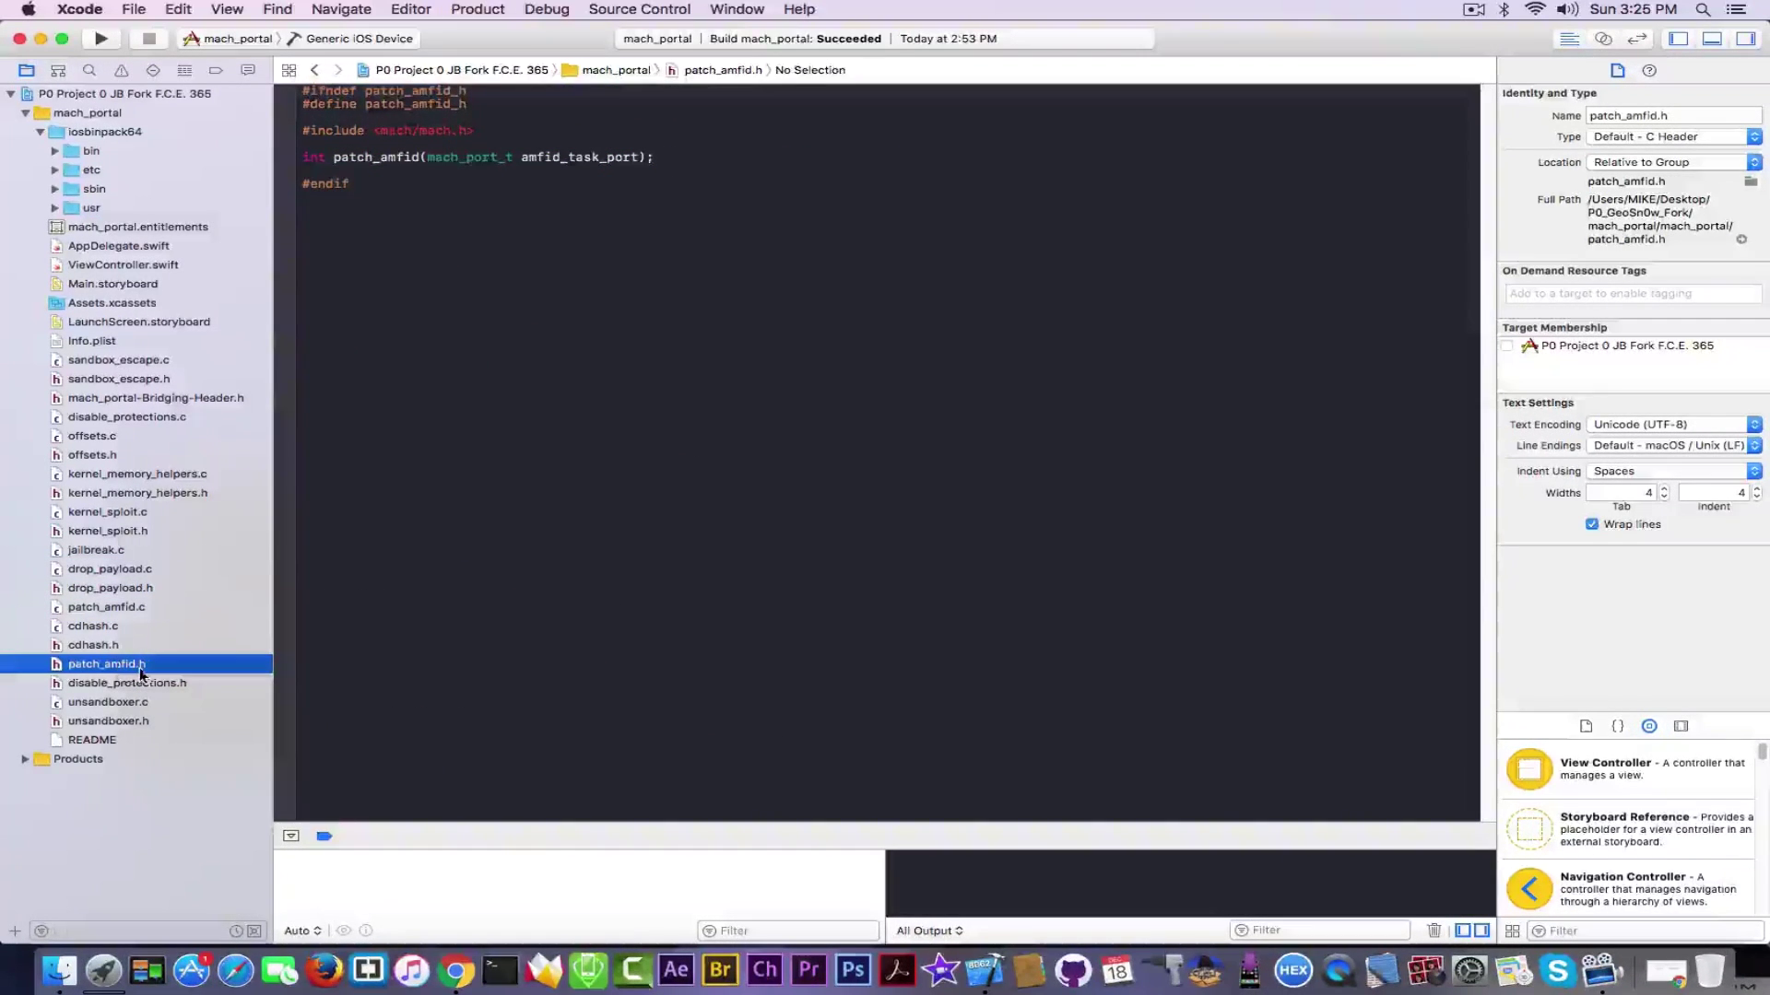
# Step: Open Assets.xcassets from the Project navigator to view its AppIcon set in place of patch_amfid.h
pyautogui.click(84, 301)
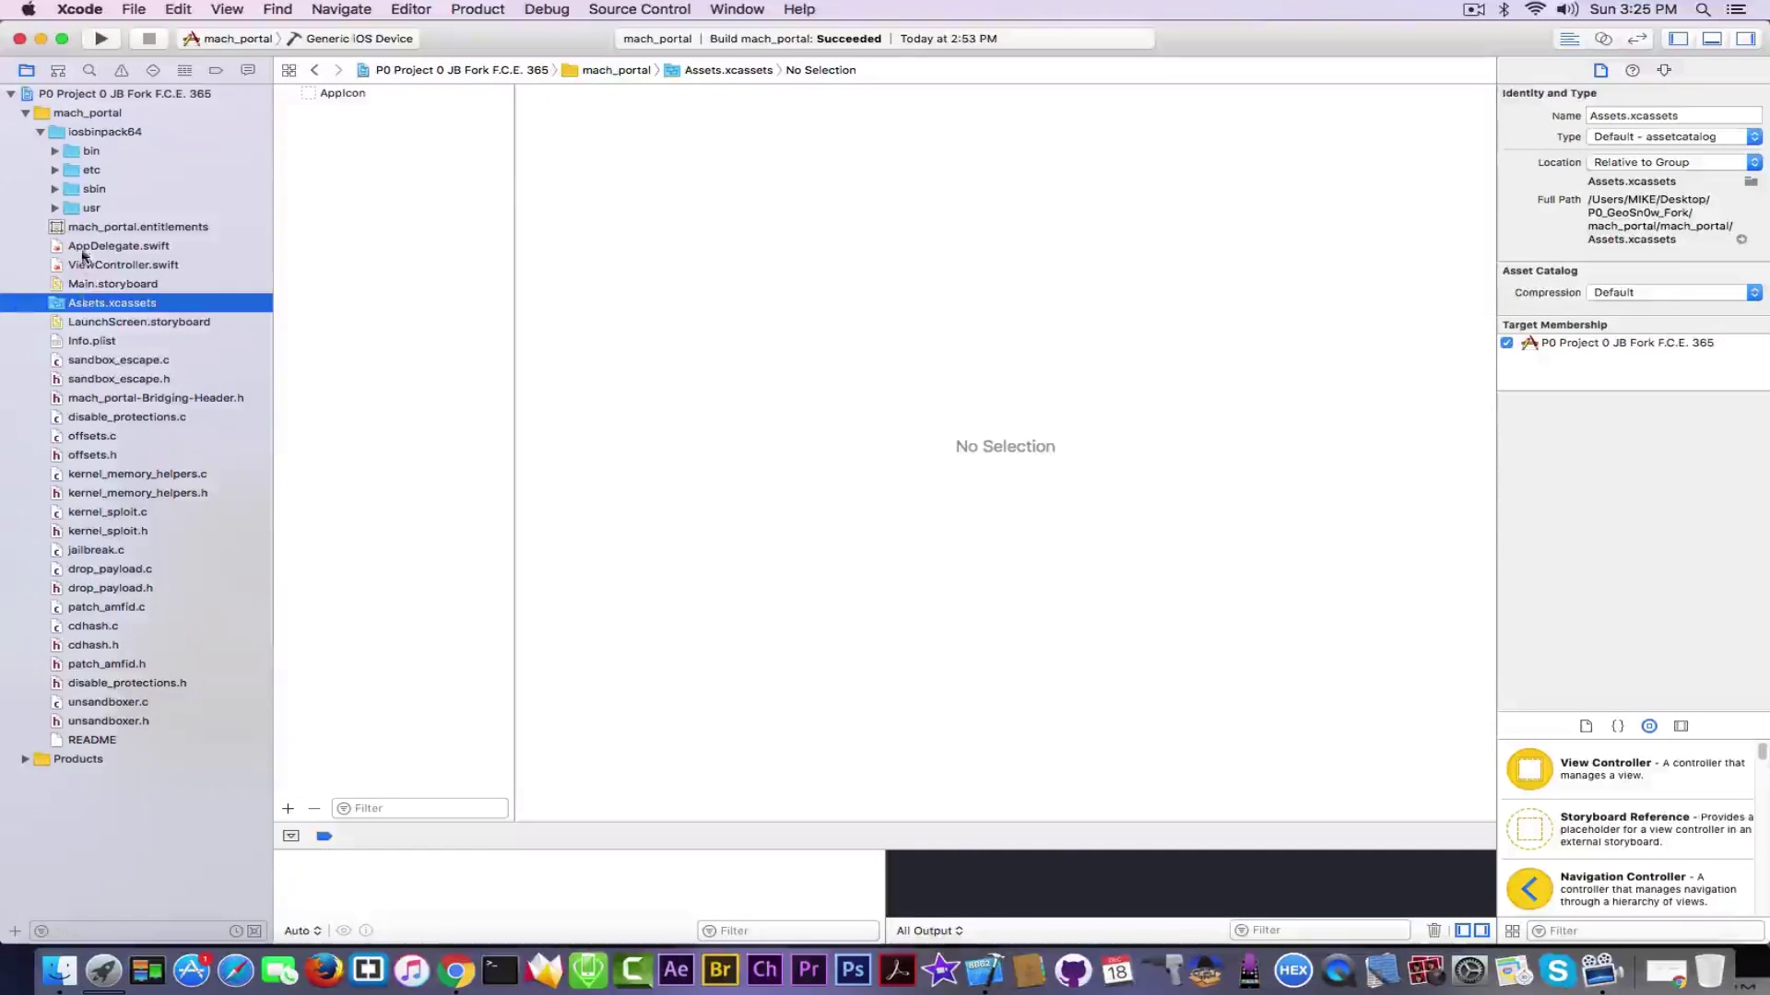
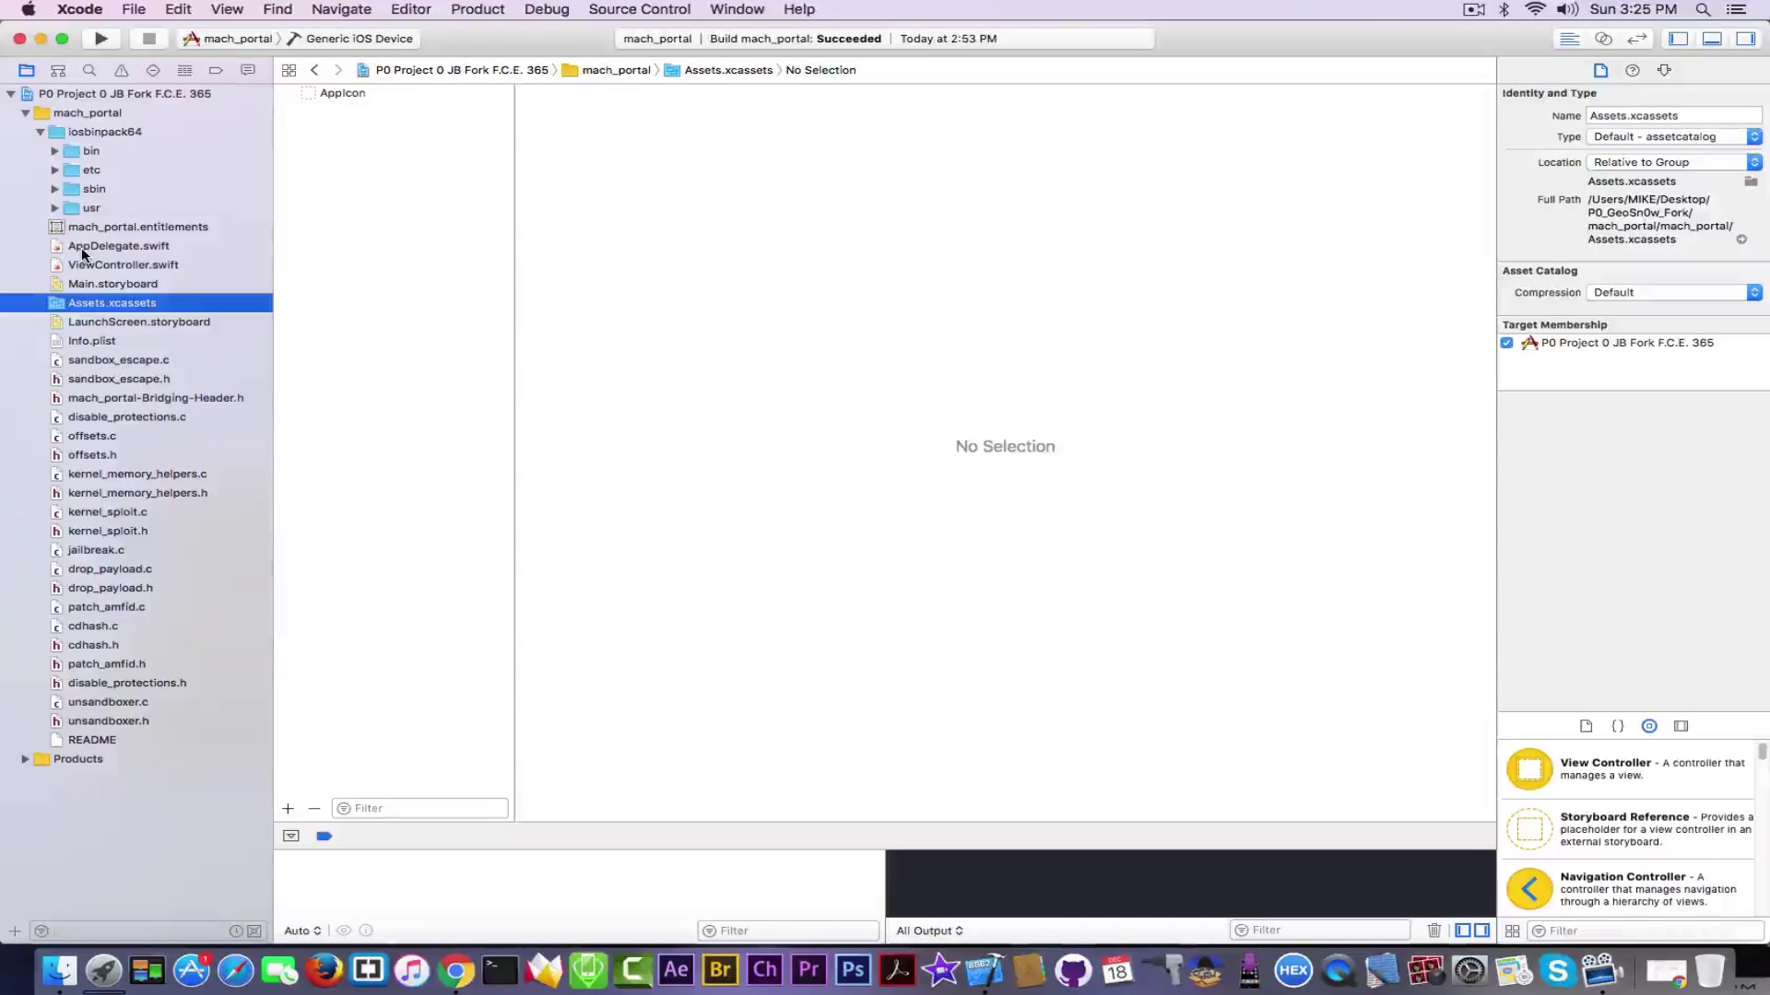
# Step: Minimize the mach_portal Xcode project window and close the mach_portal Finder folder window
pyautogui.click(41, 38)
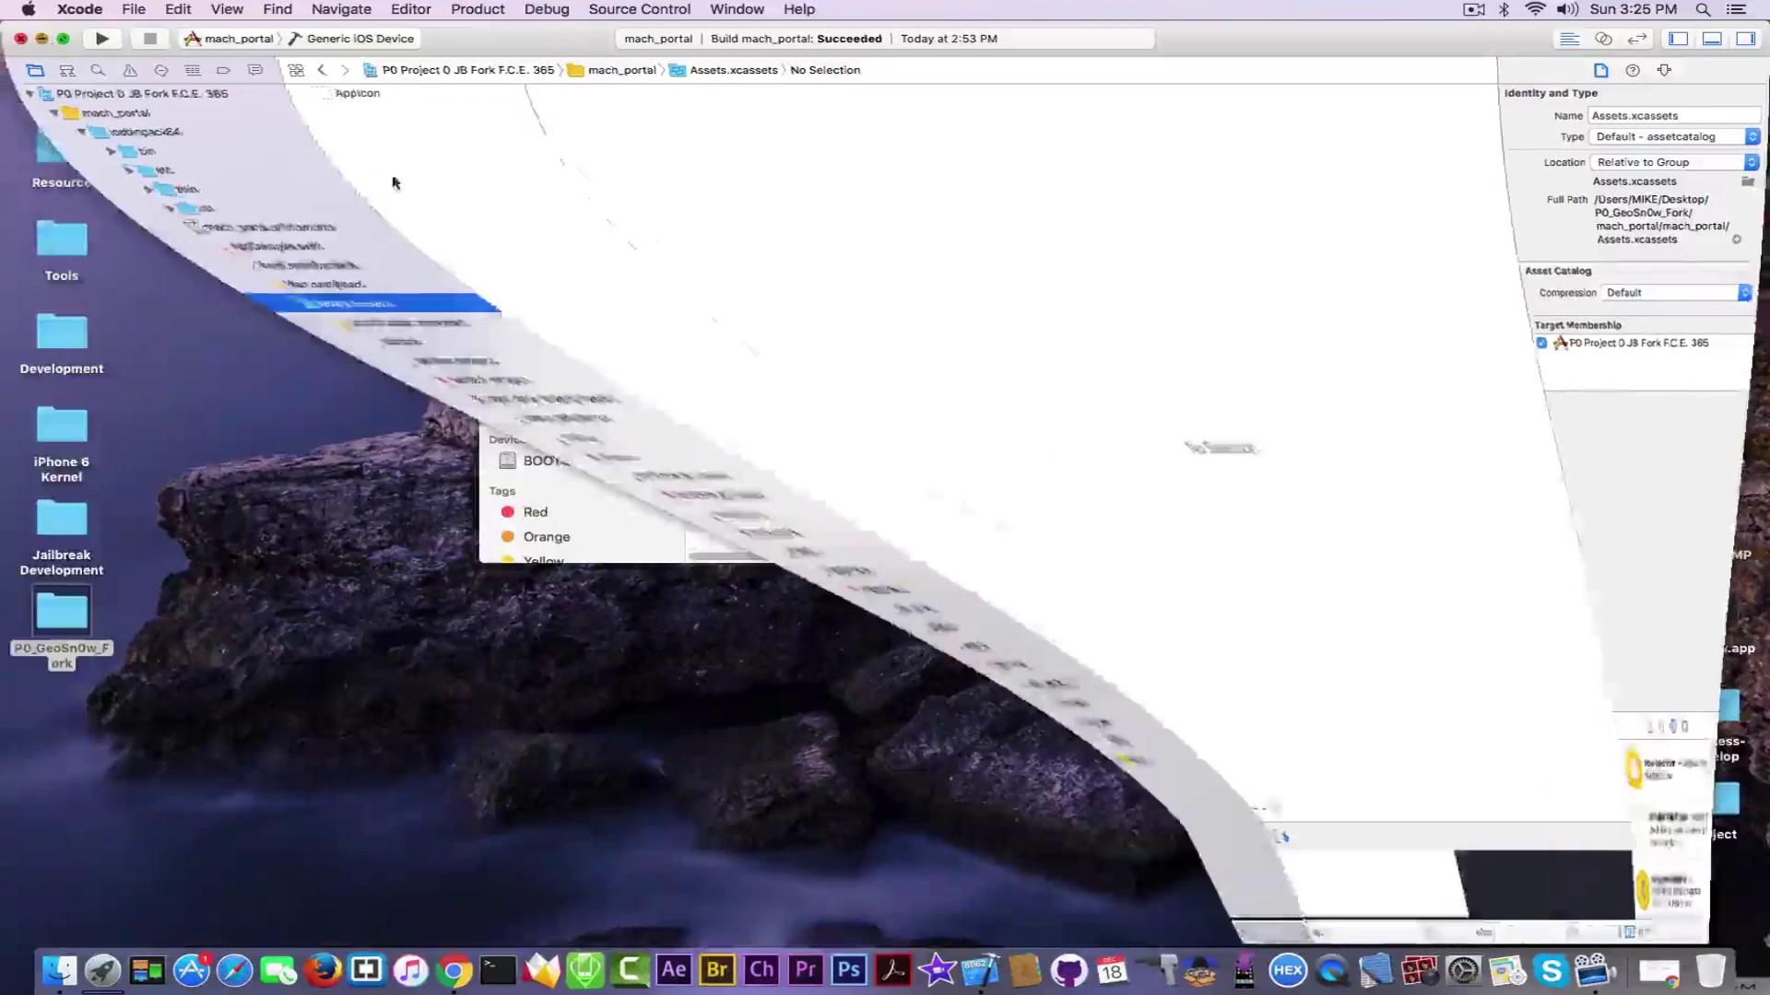
pyautogui.click(494, 160)
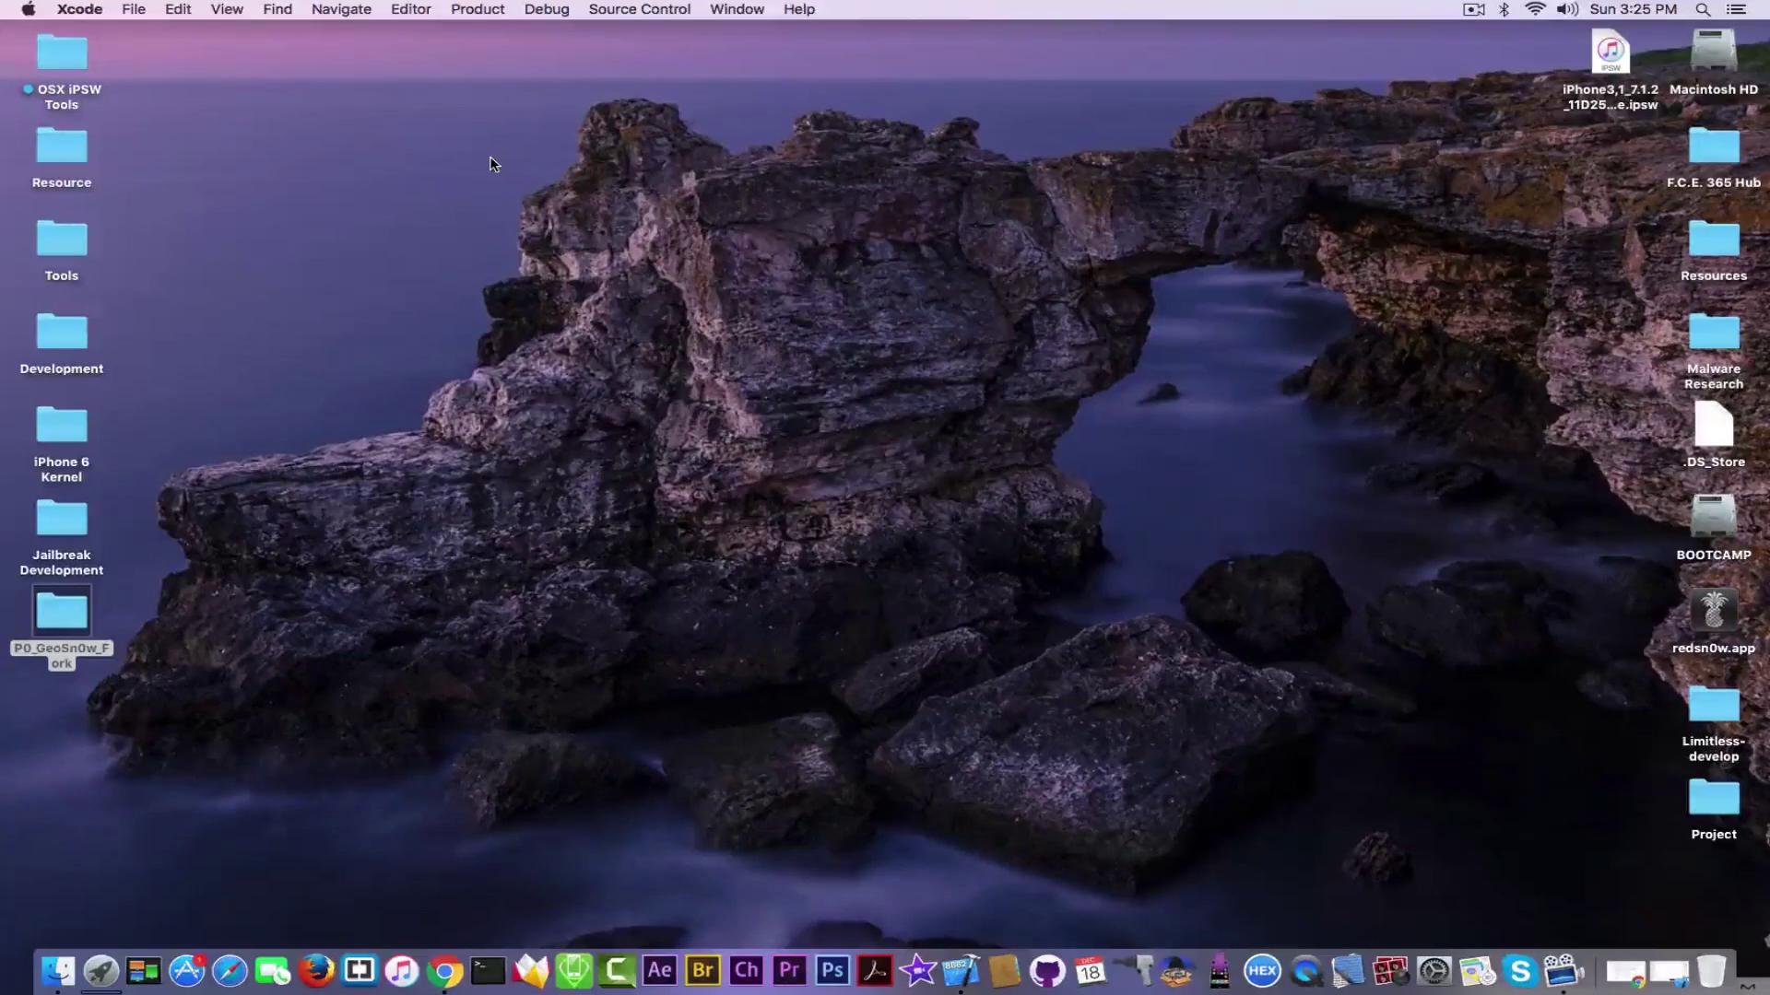
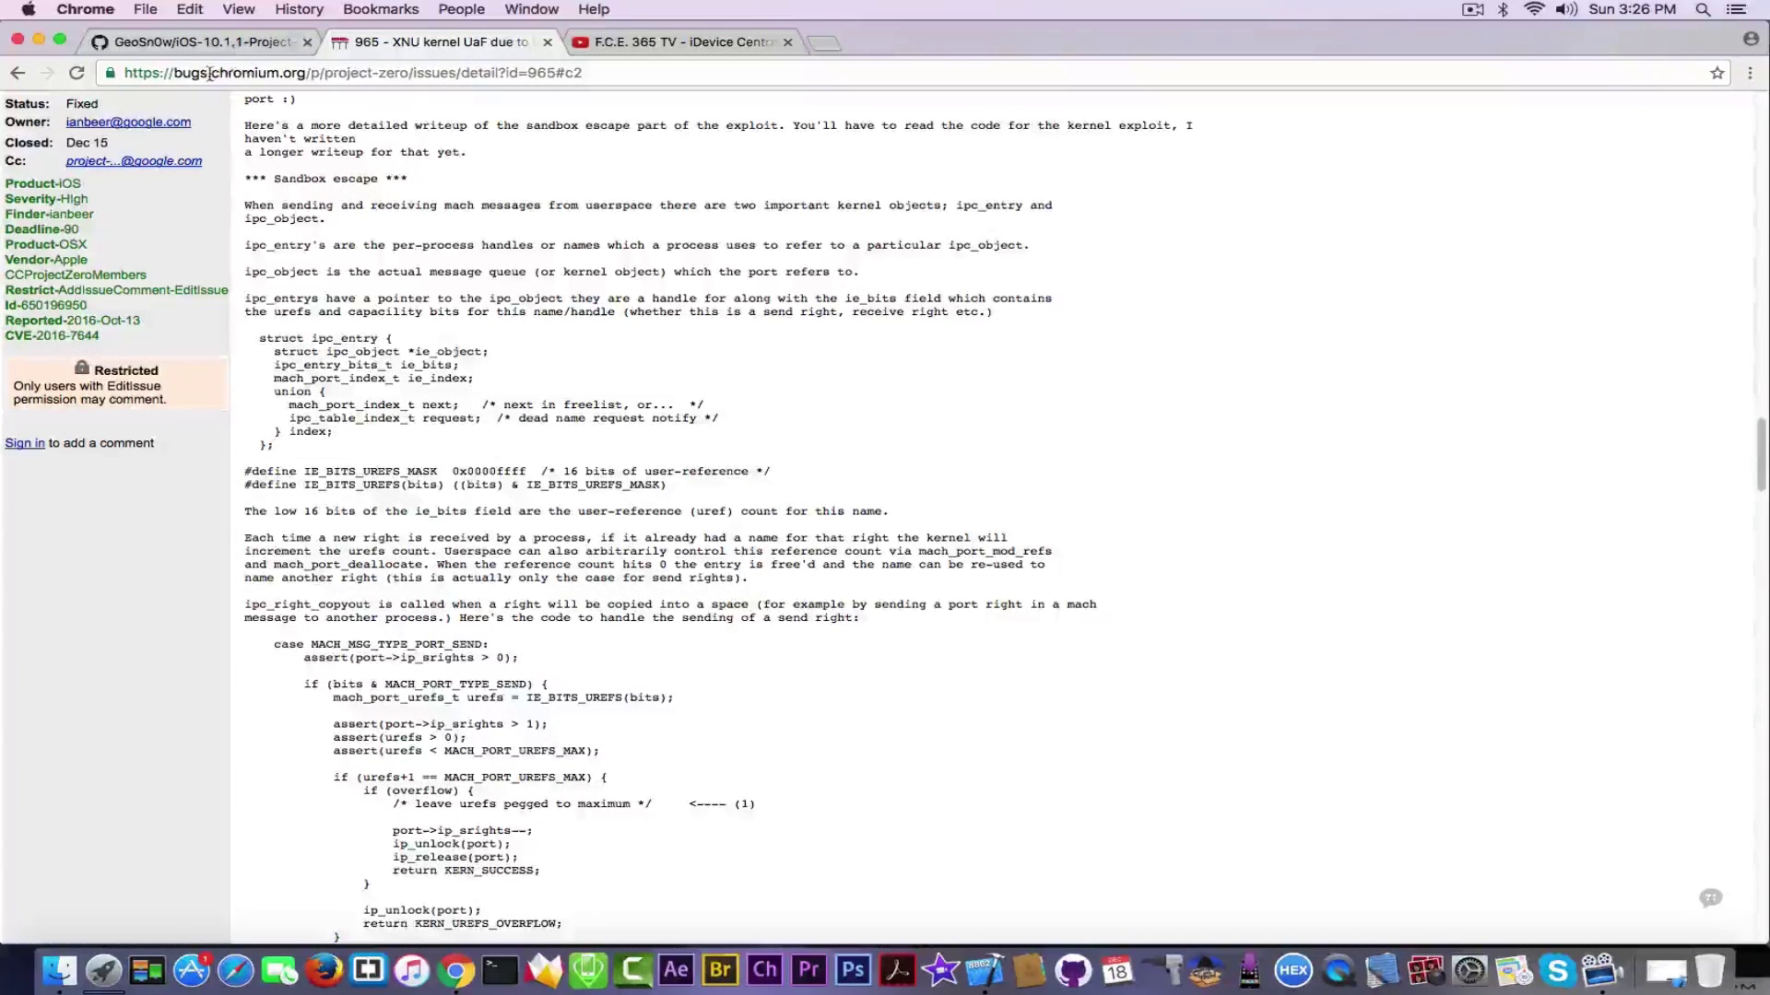
# Step: Minimize the Project Zero issue 965 Chrome window and select the P0_GeoSn0w_Fork folder on the desktop
pyautogui.click(41, 35)
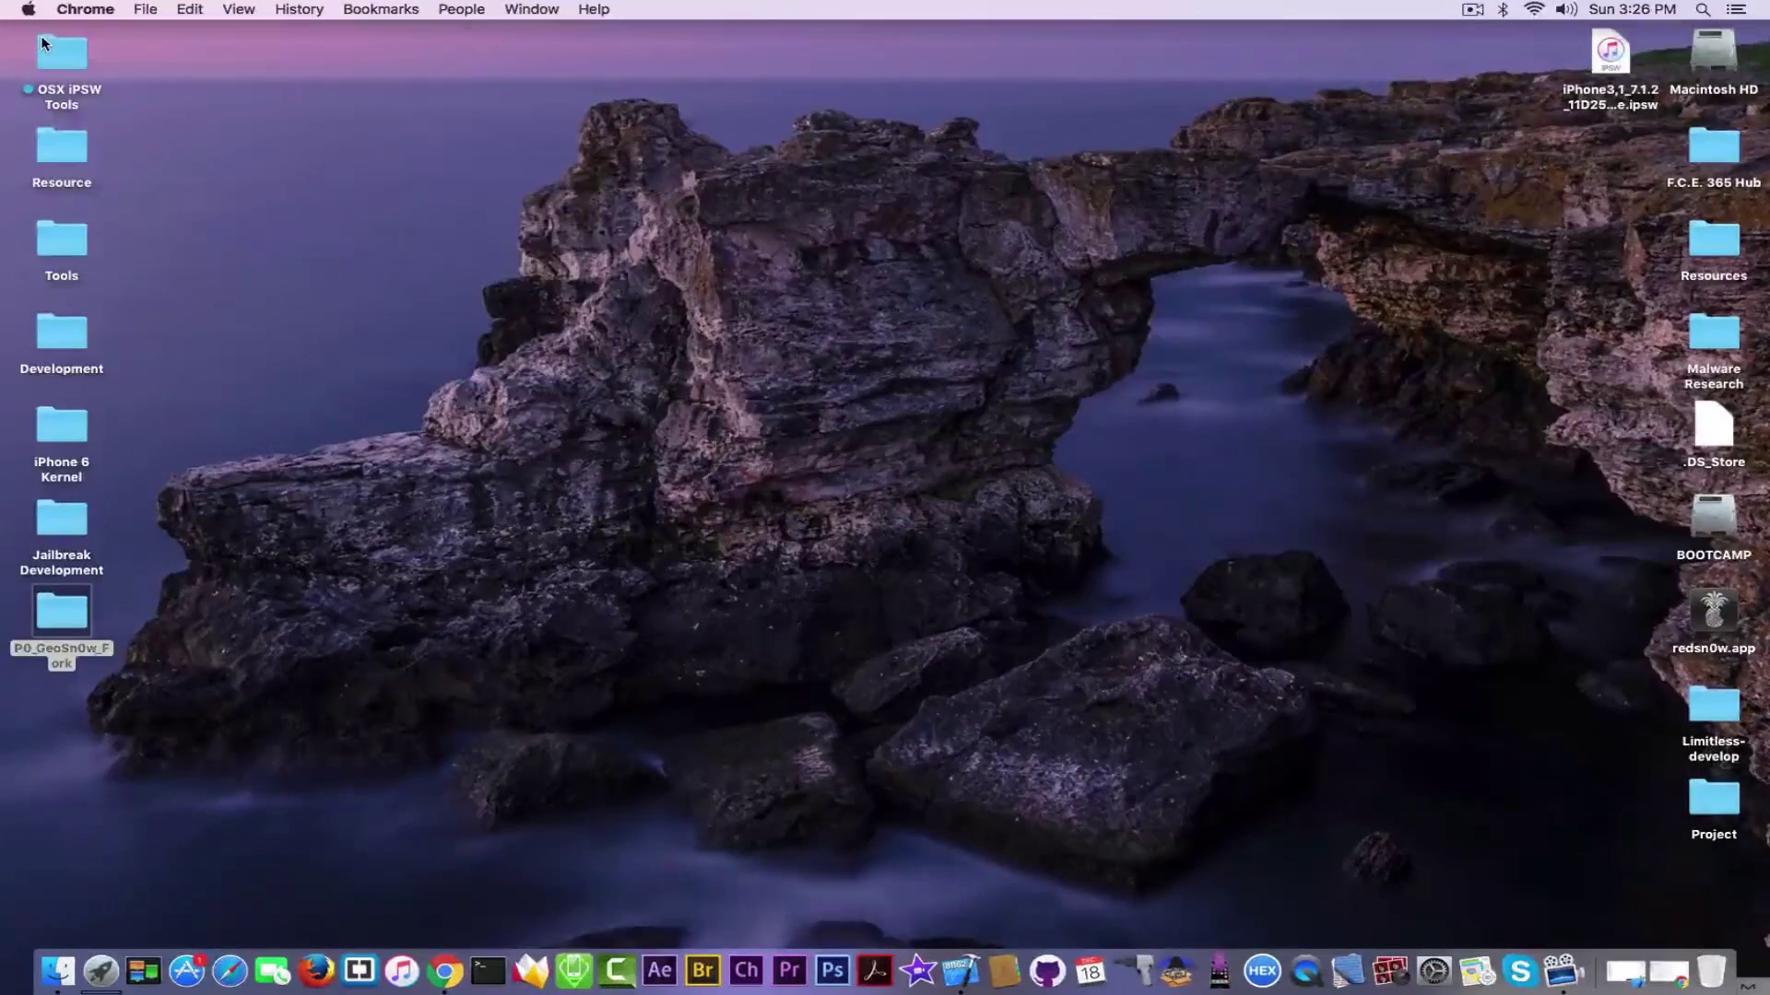
pyautogui.click(375, 643)
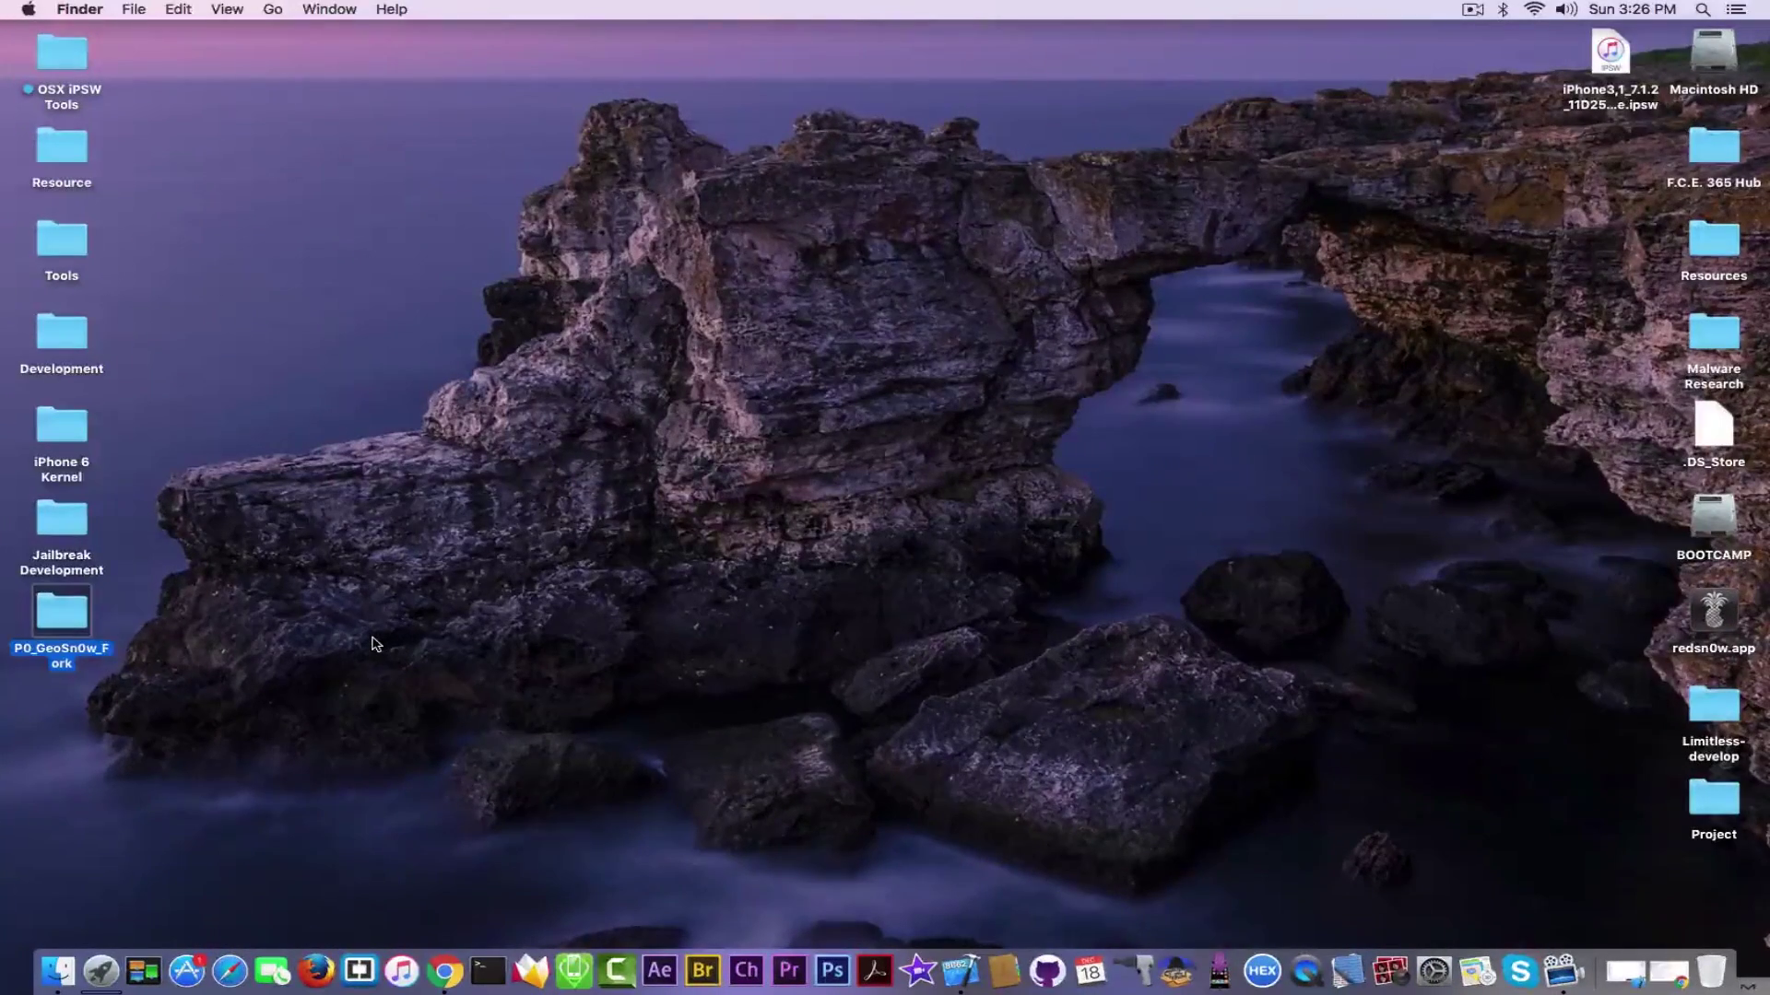
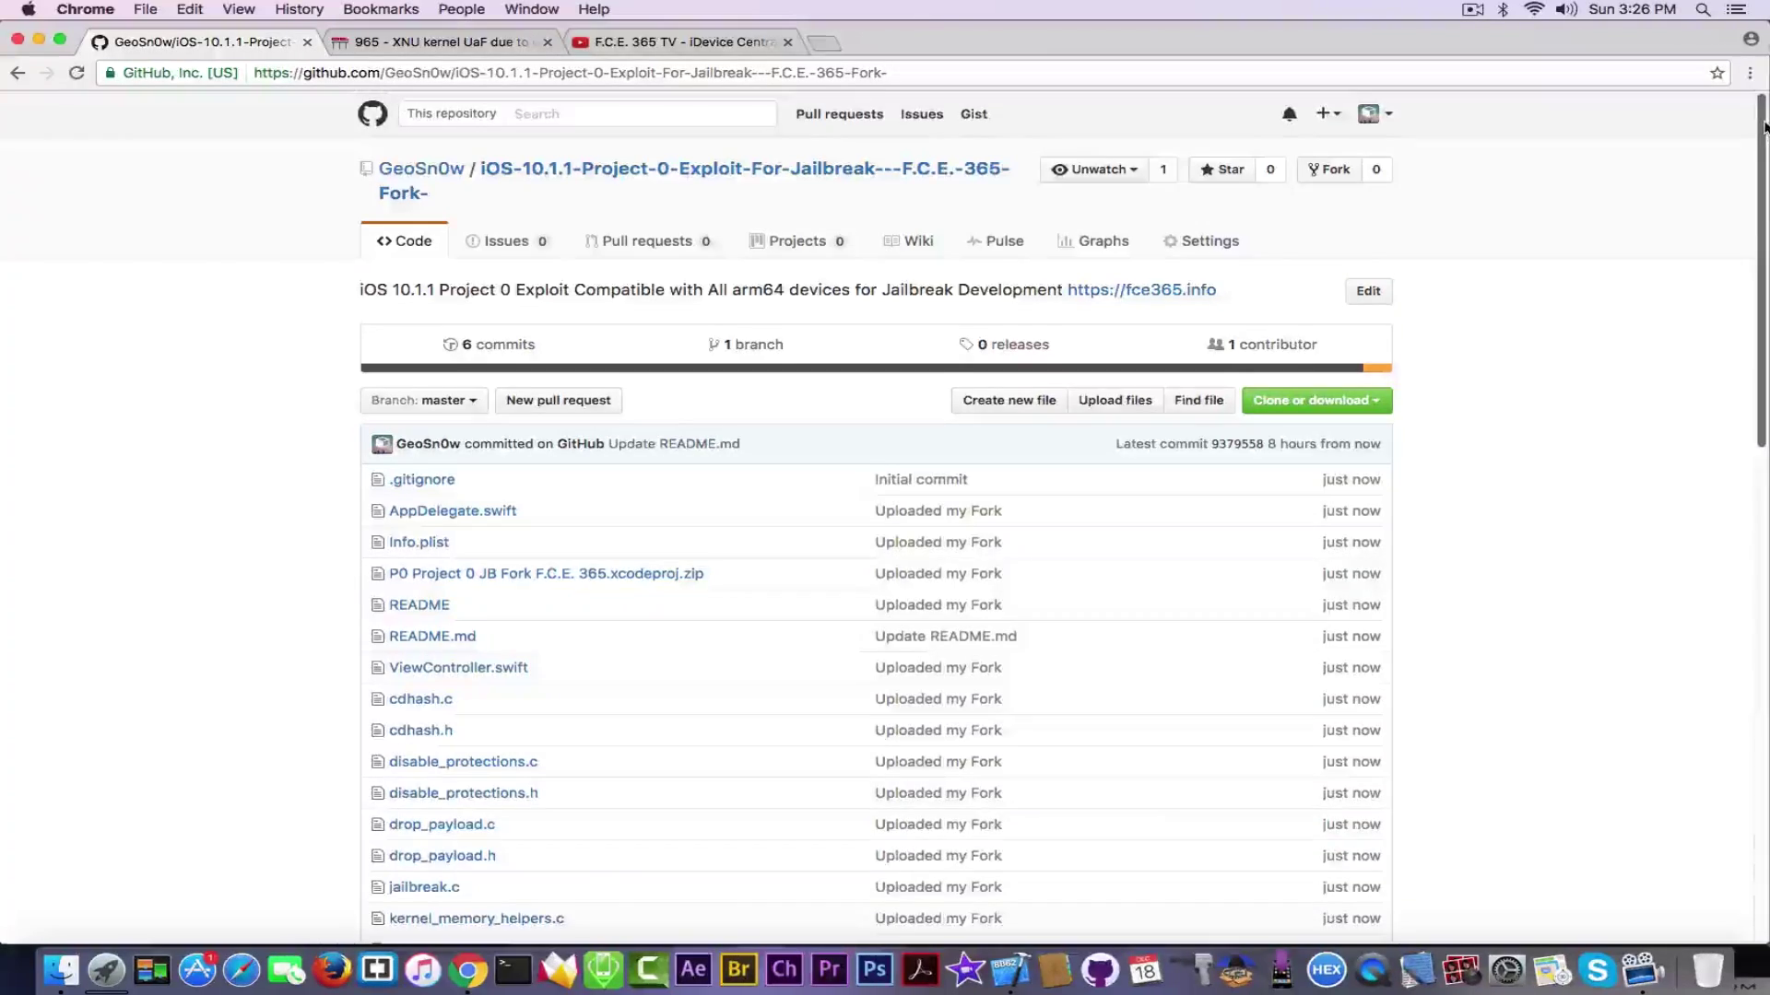
# Step: Read through the fork's README, then minimize Chrome to reveal the mach_portal Xcode project
pyautogui.scroll(-6, 875, 507)
pyautogui.scroll(-7, 1764, 635)
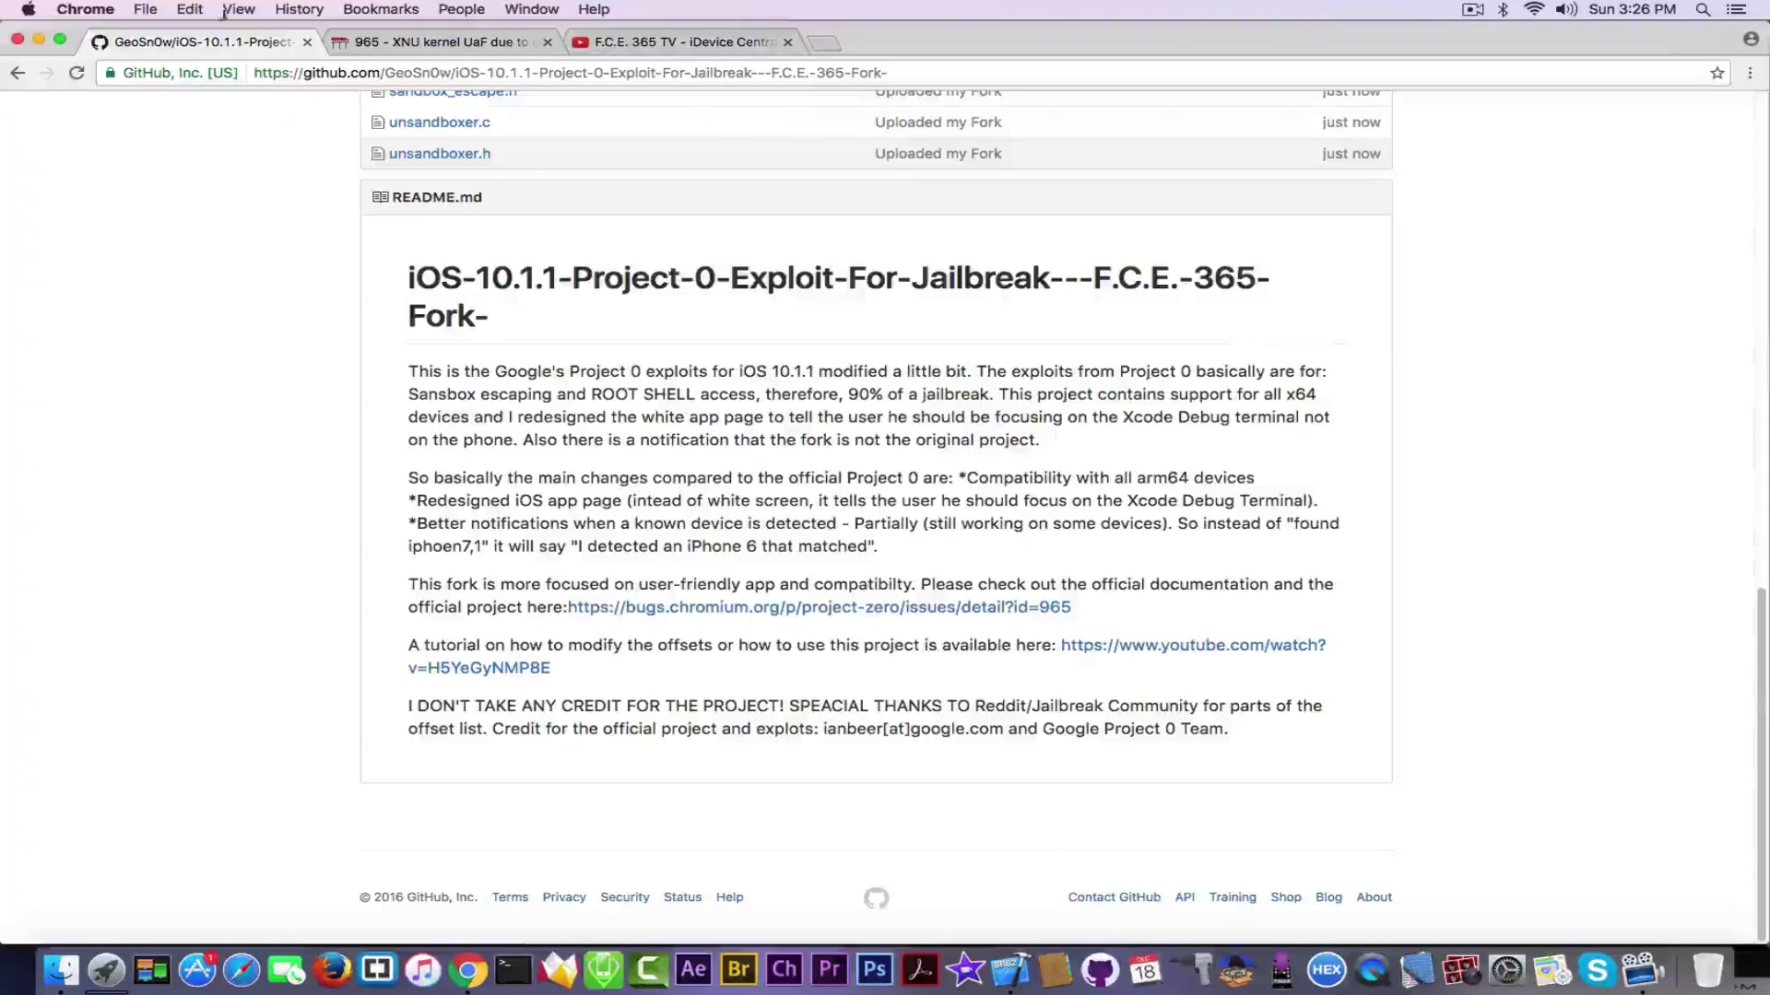
pyautogui.click(37, 40)
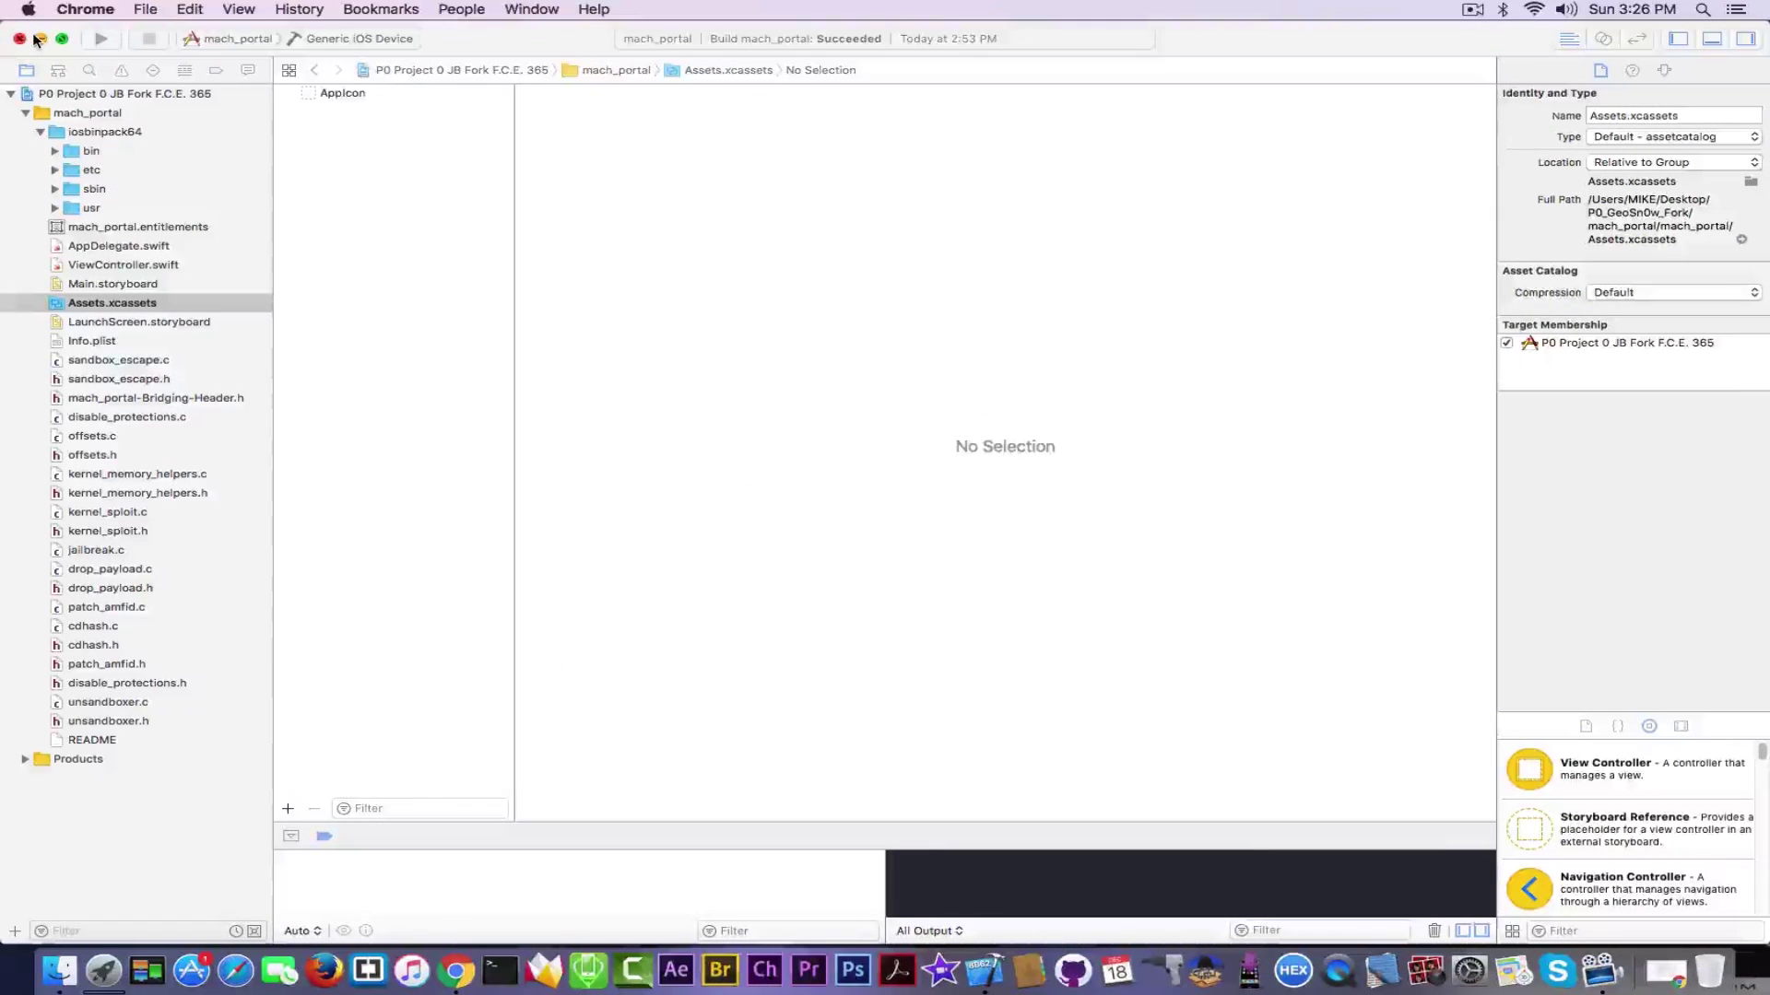
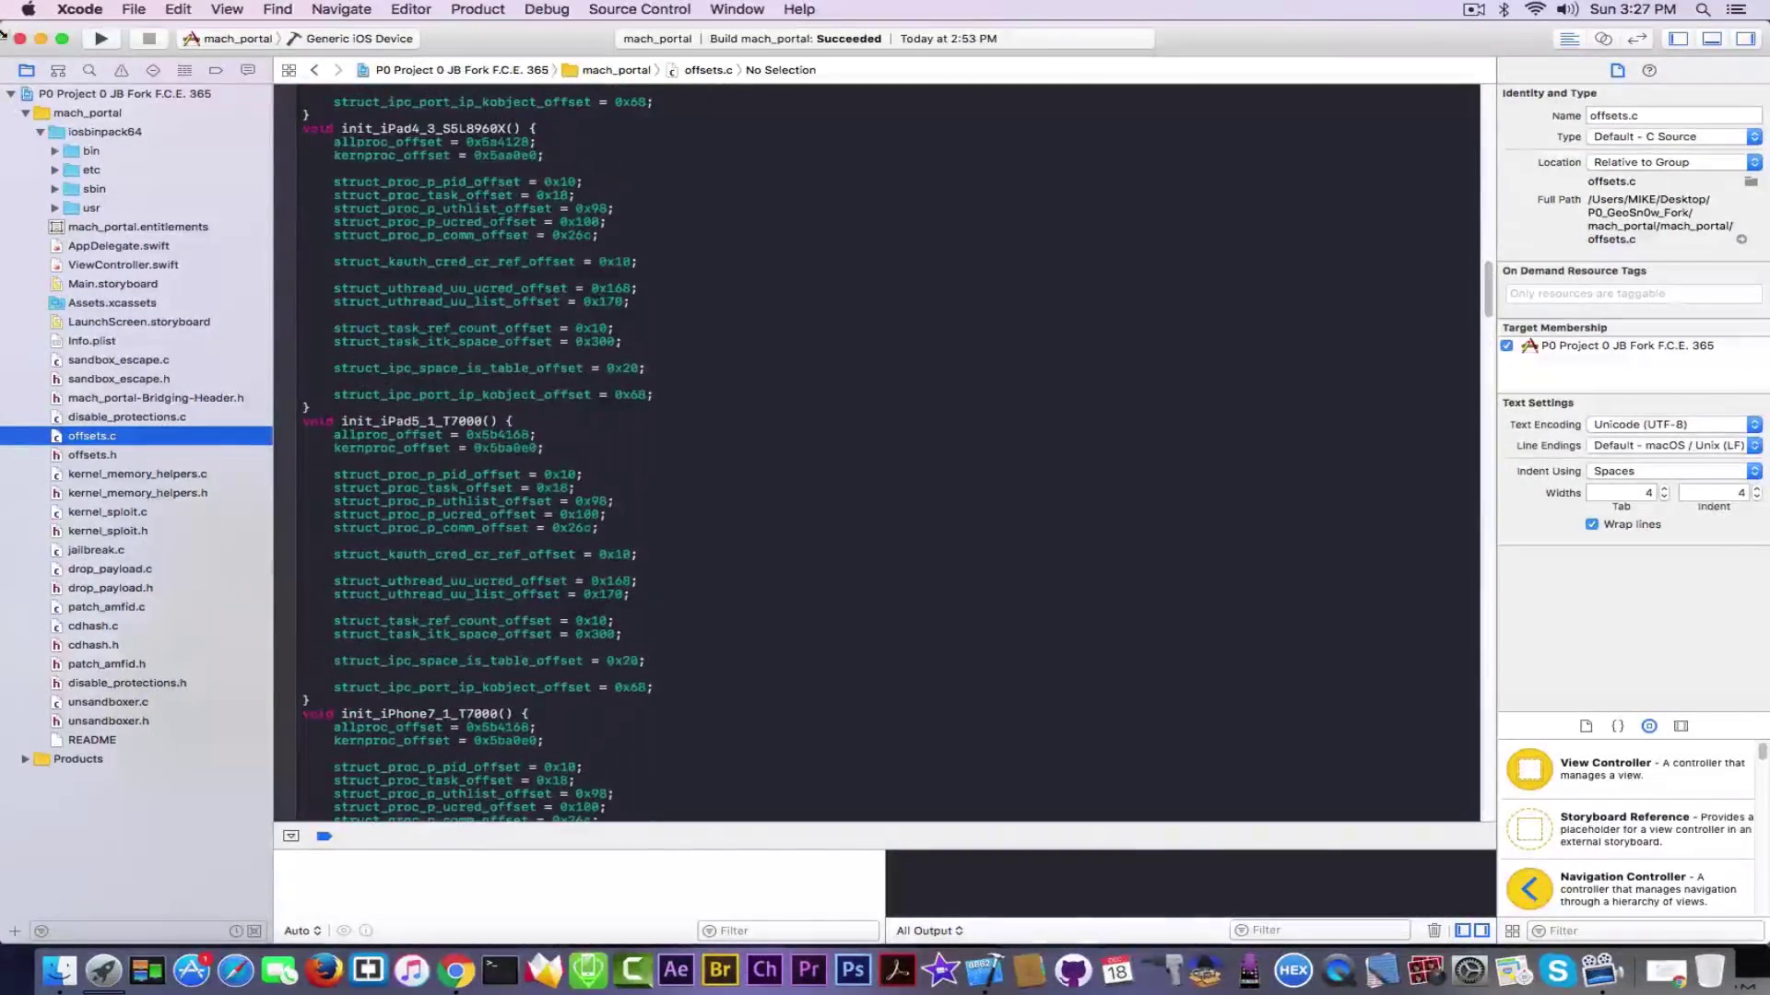
# Step: Minimize the mach_portal Xcode window to the Dock, leaving the desktop visible
pyautogui.click(42, 40)
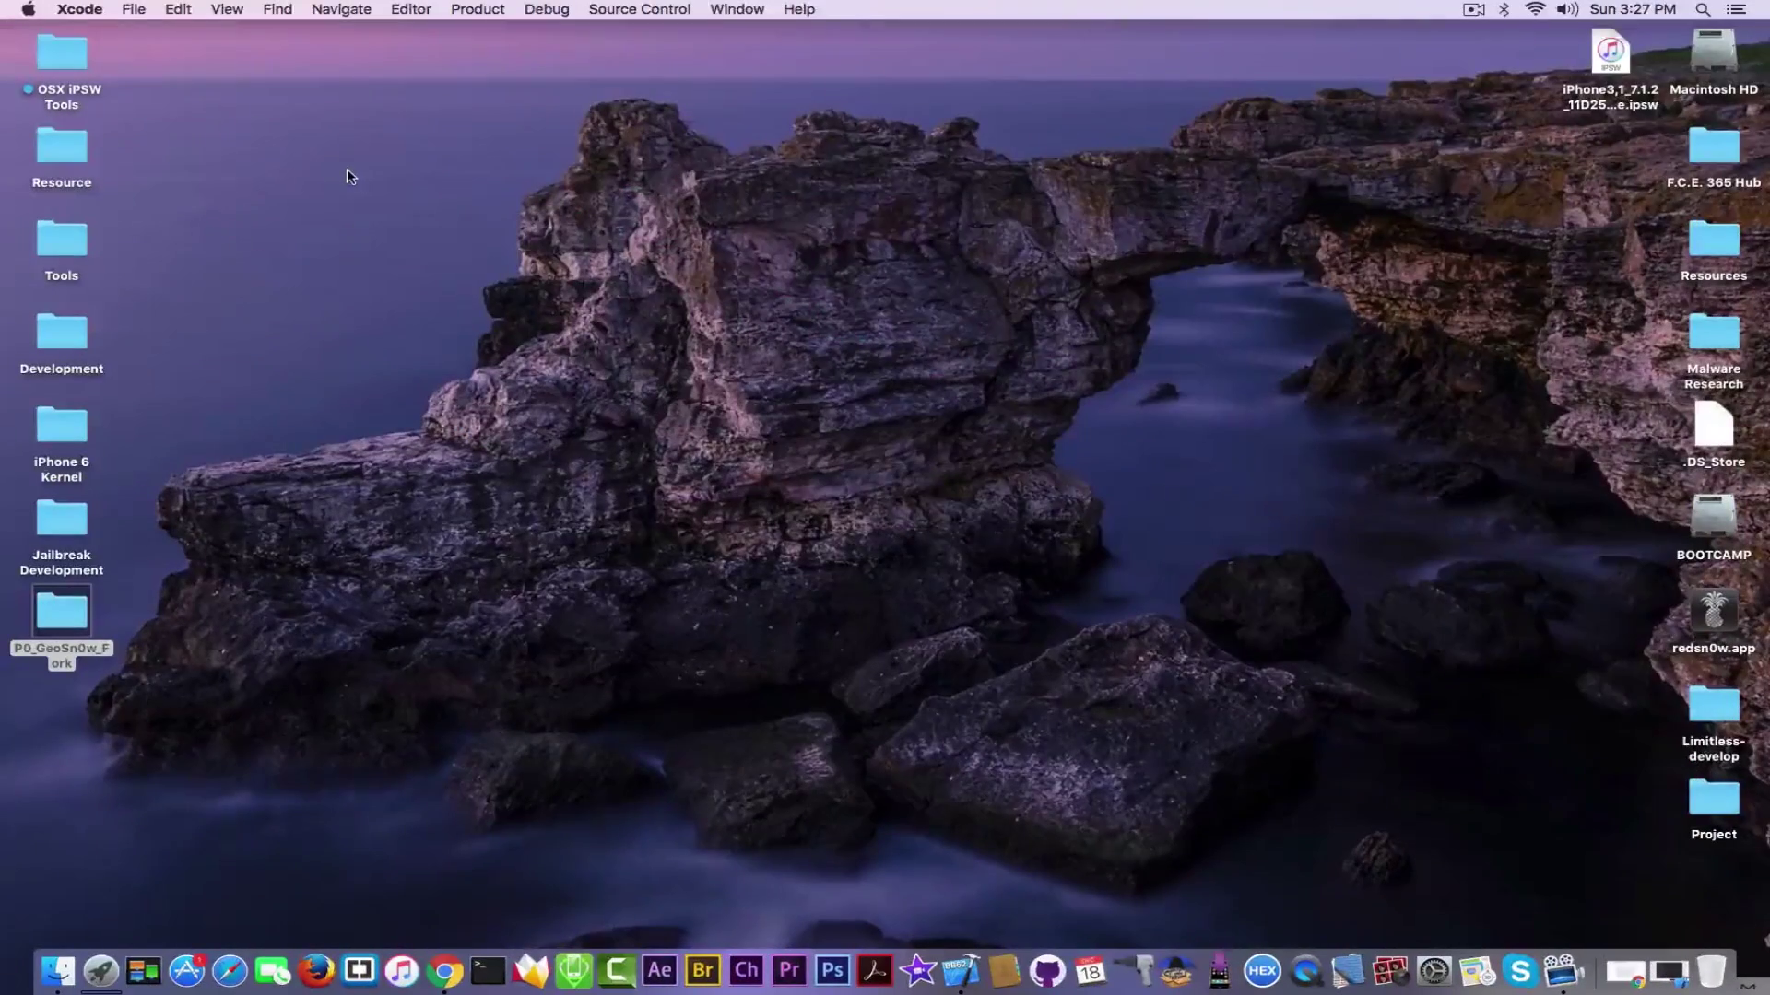